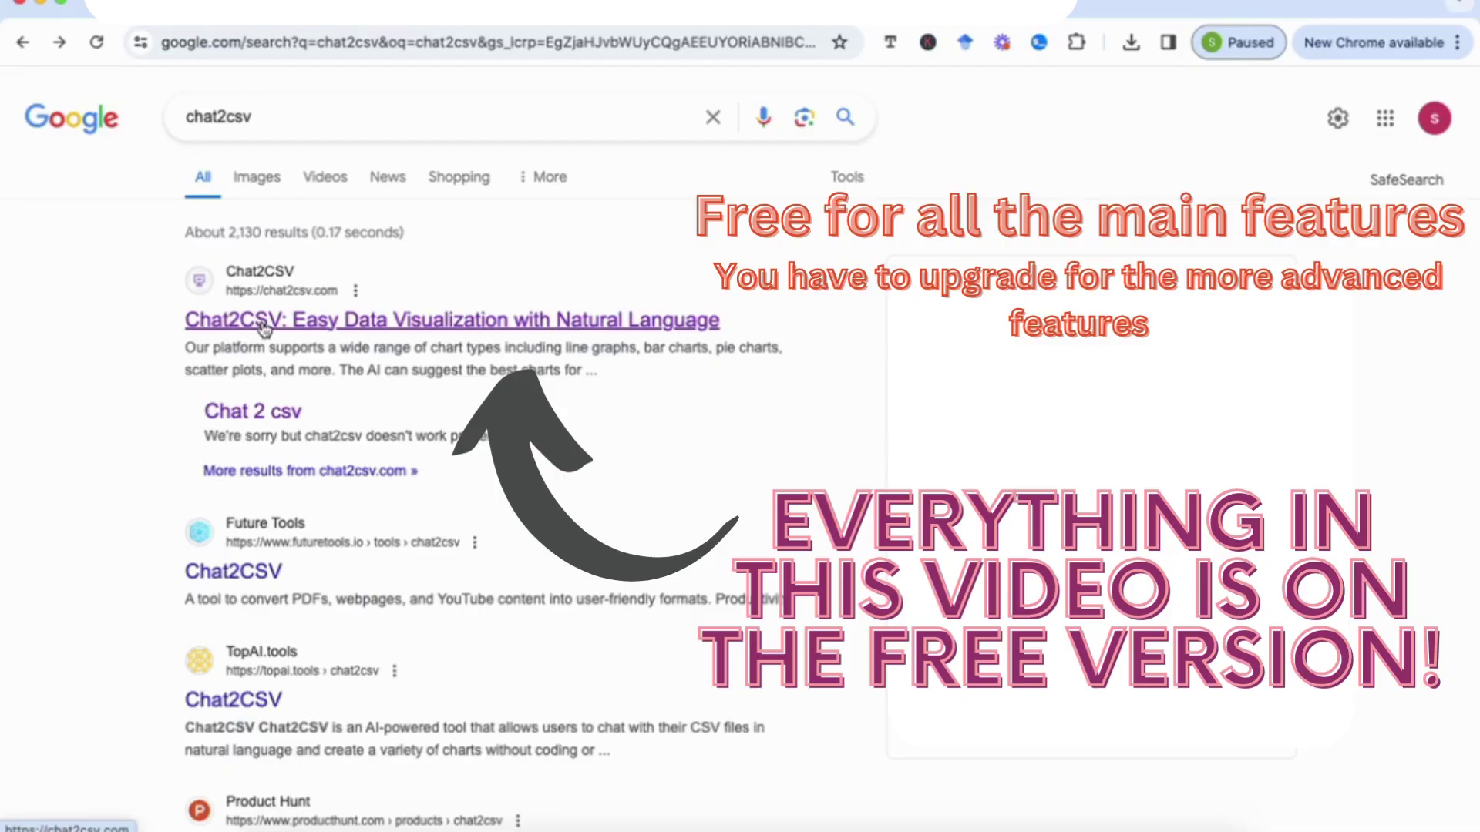
# Sign in to Chat2CSV with the countries CSV loaded and bring up the countries spreadsheet in Excel.
pyautogui.click(265, 328)
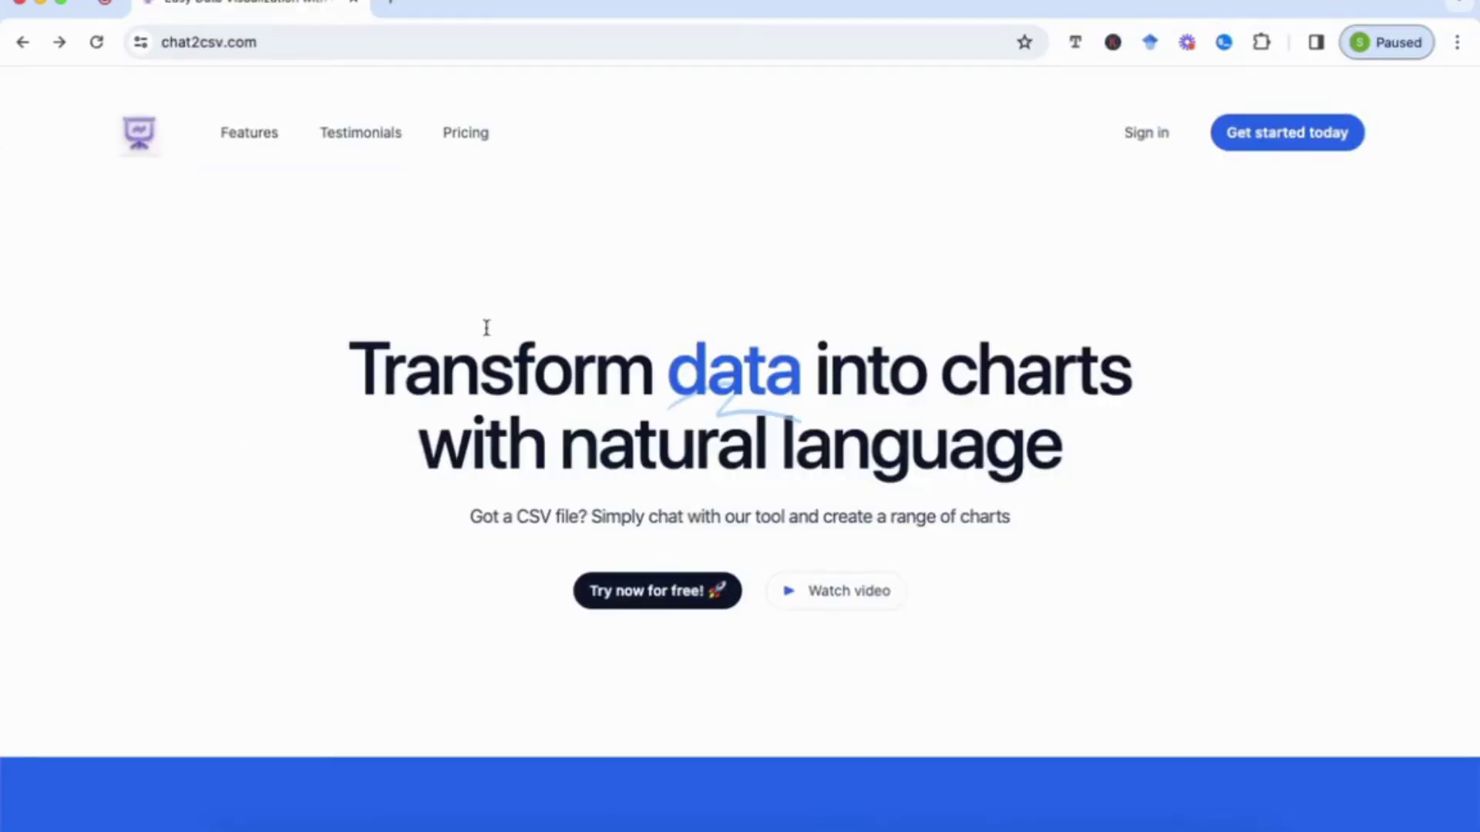
pyautogui.click(1148, 135)
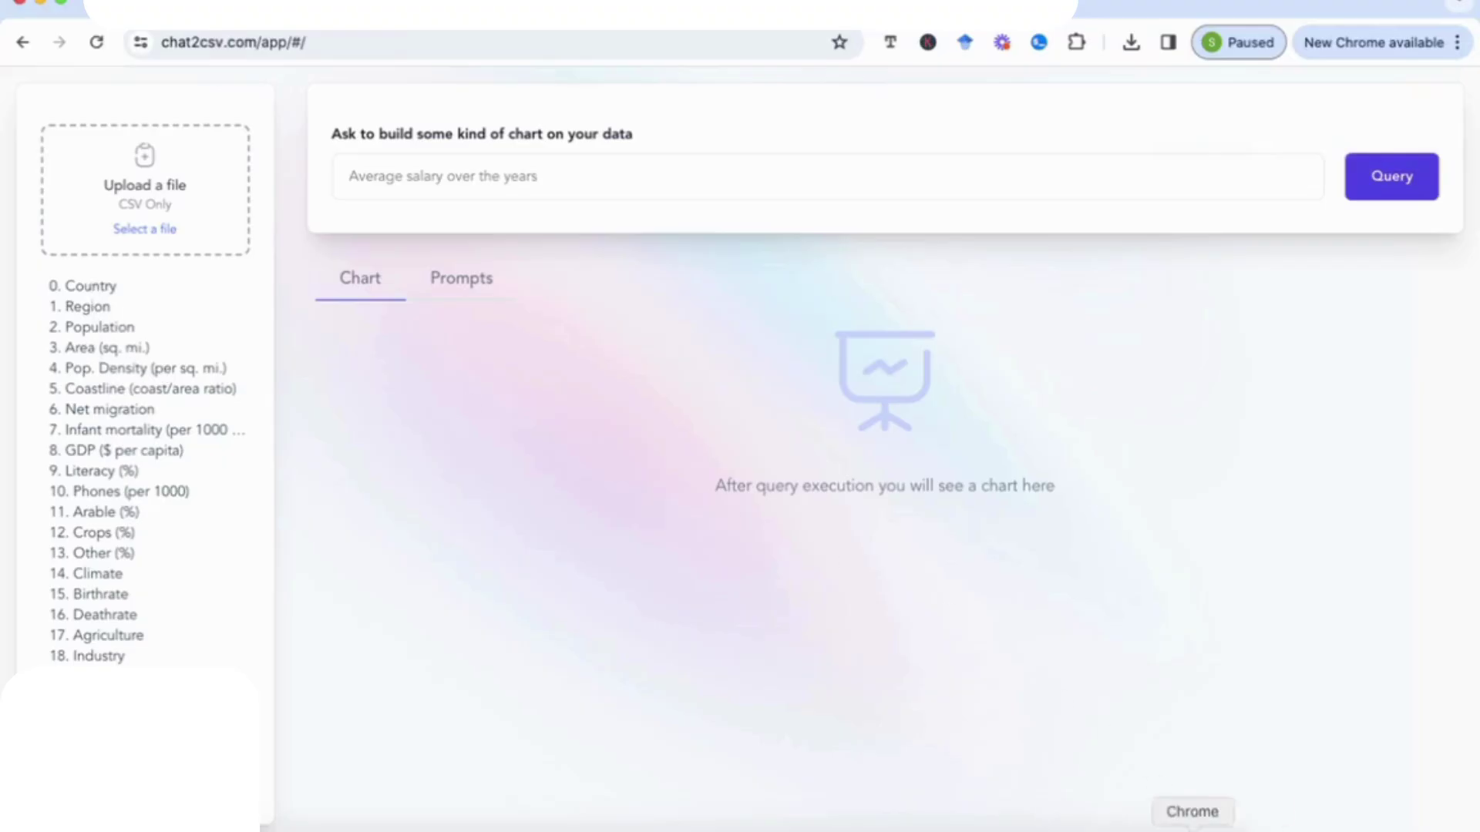
pyautogui.click(1163, 821)
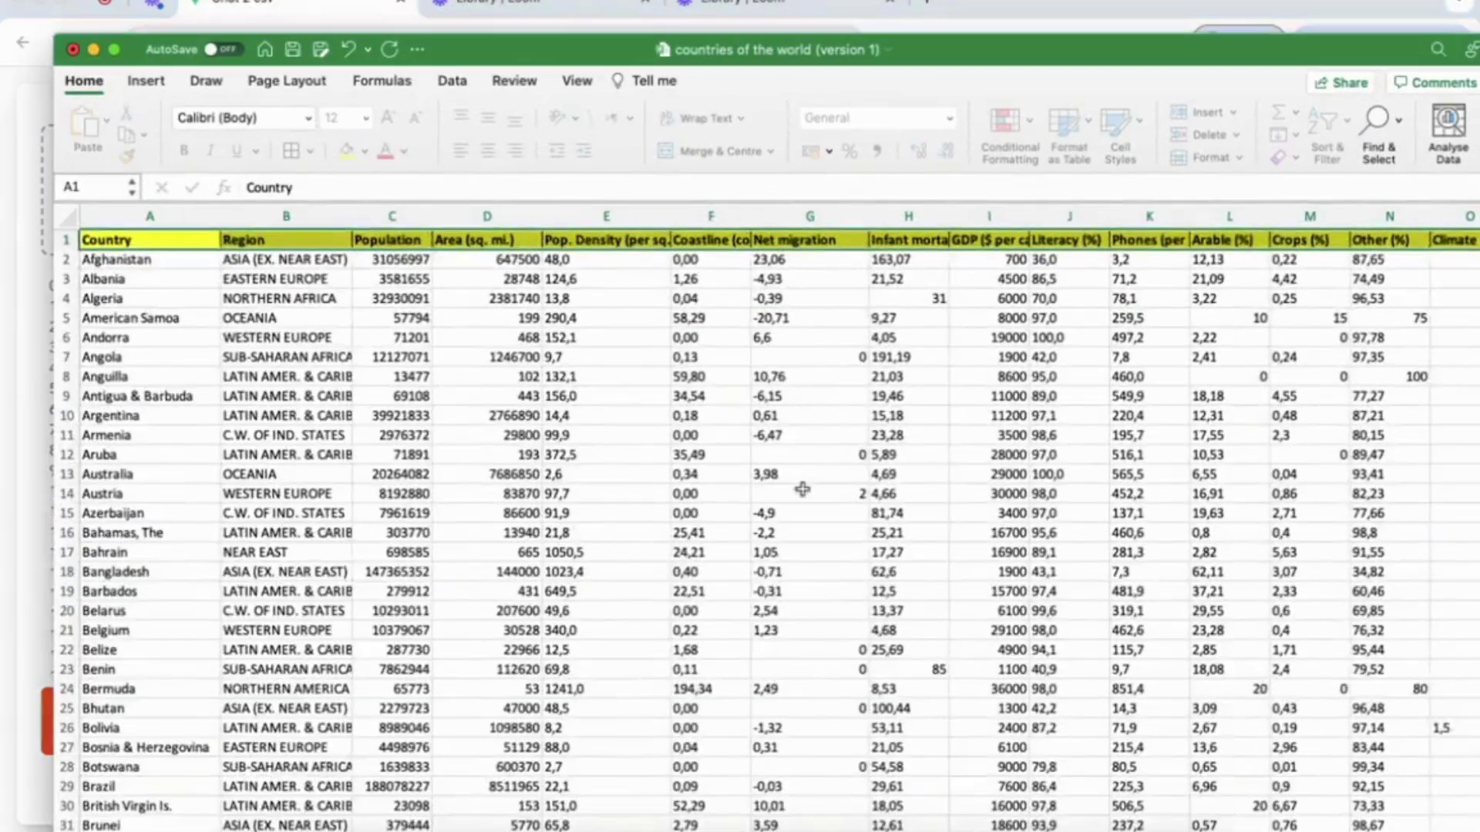
pyautogui.scroll(-2, 421, 298)
pyautogui.scroll(2, 421, 298)
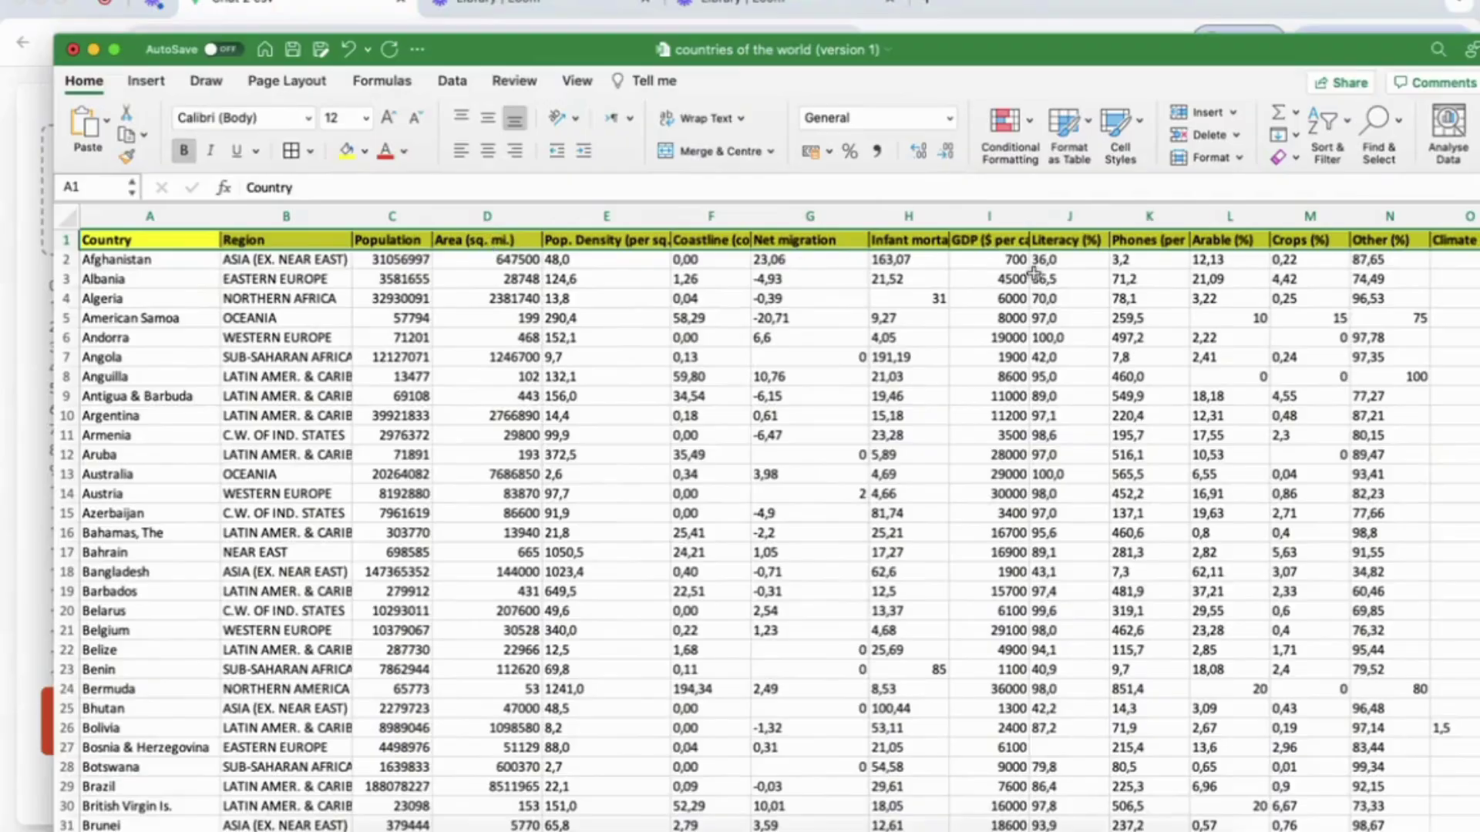
# Back in Chat2CSV, run the query 'show me five country with the largest population'.
pyautogui.click(94, 50)
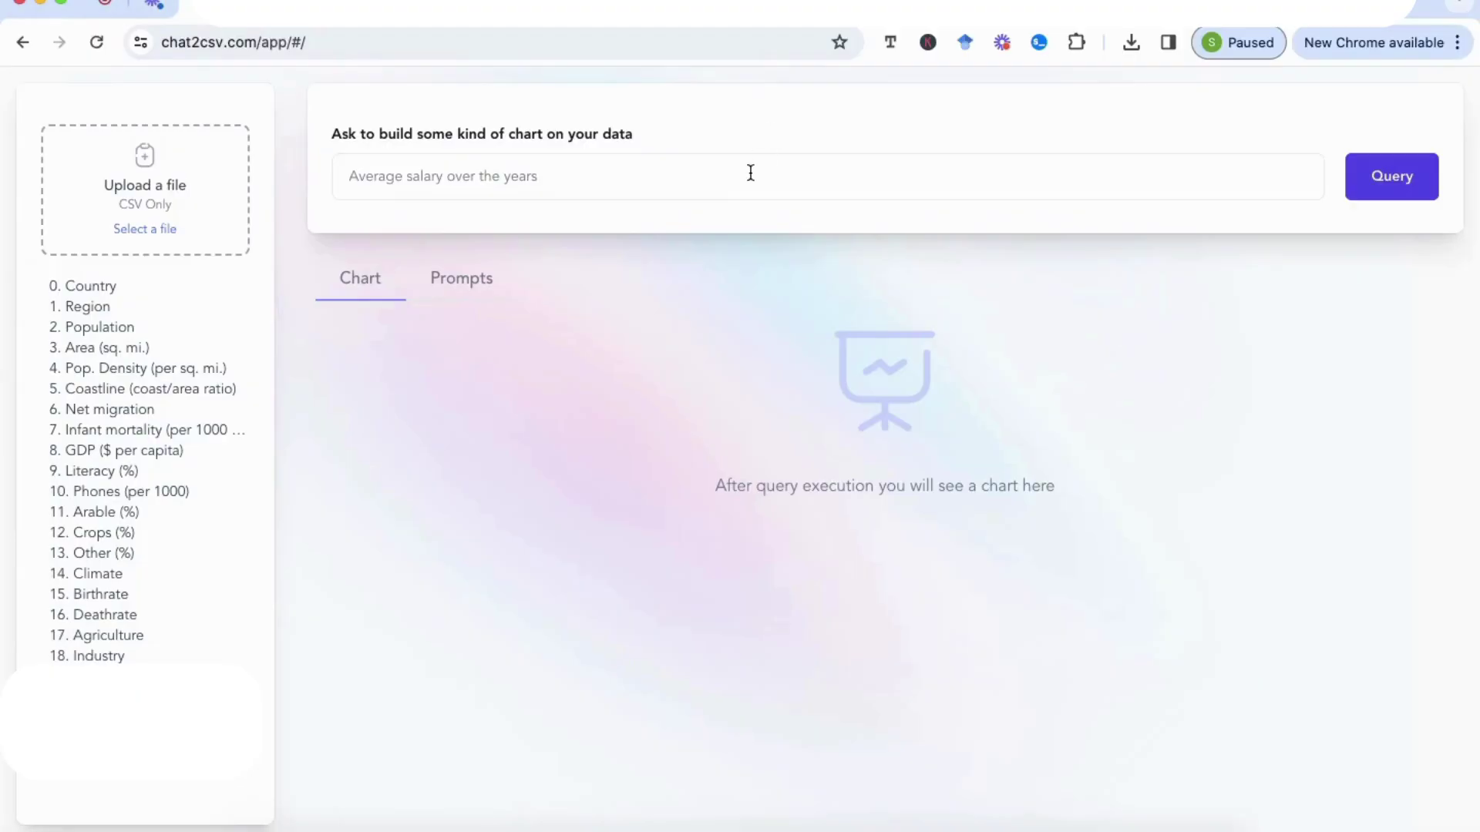
pyautogui.click(749, 176)
pyautogui.write('sh')
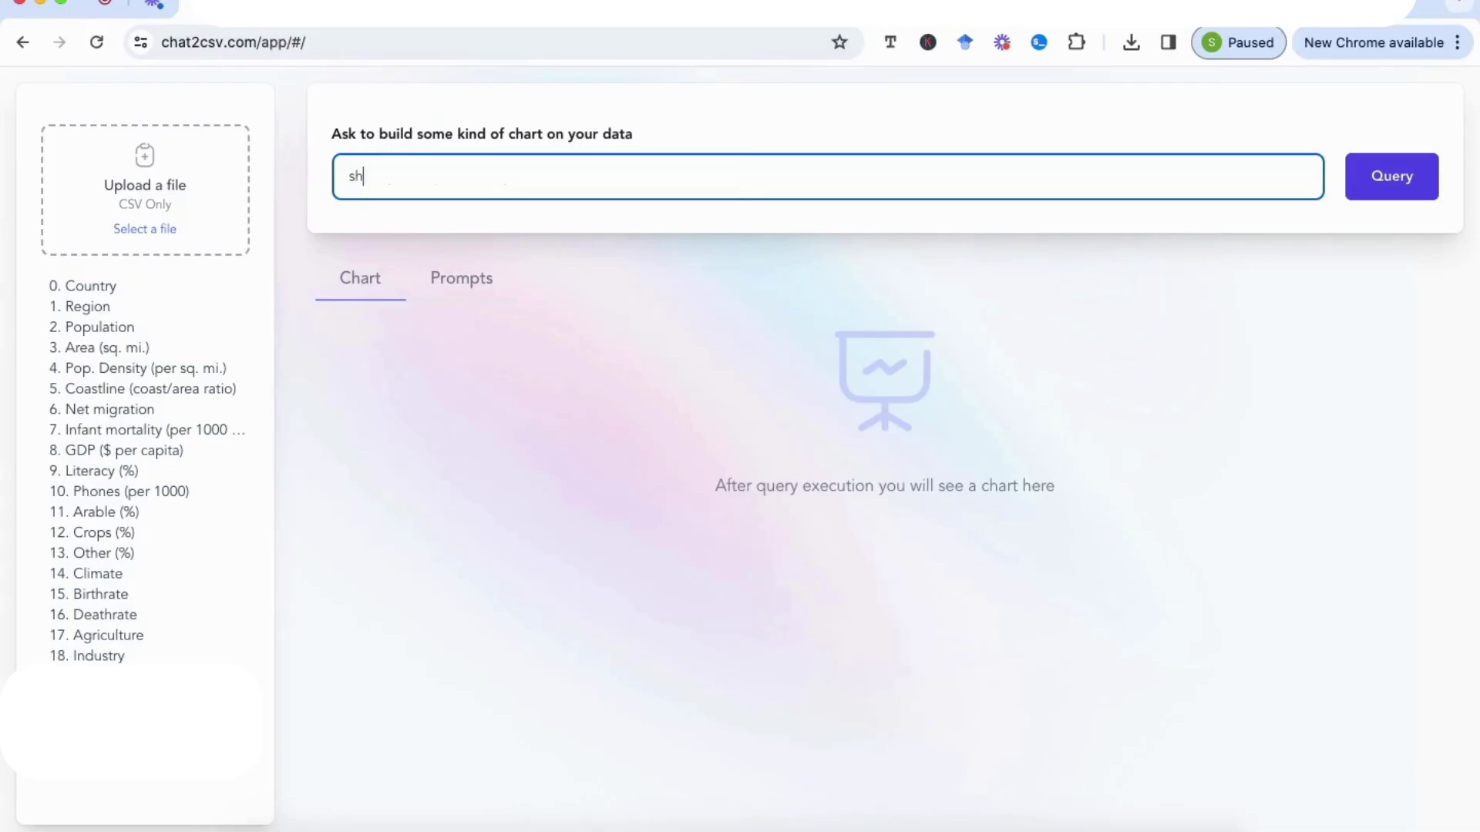
pyautogui.write('ow me five country')
pyautogui.write('with the')
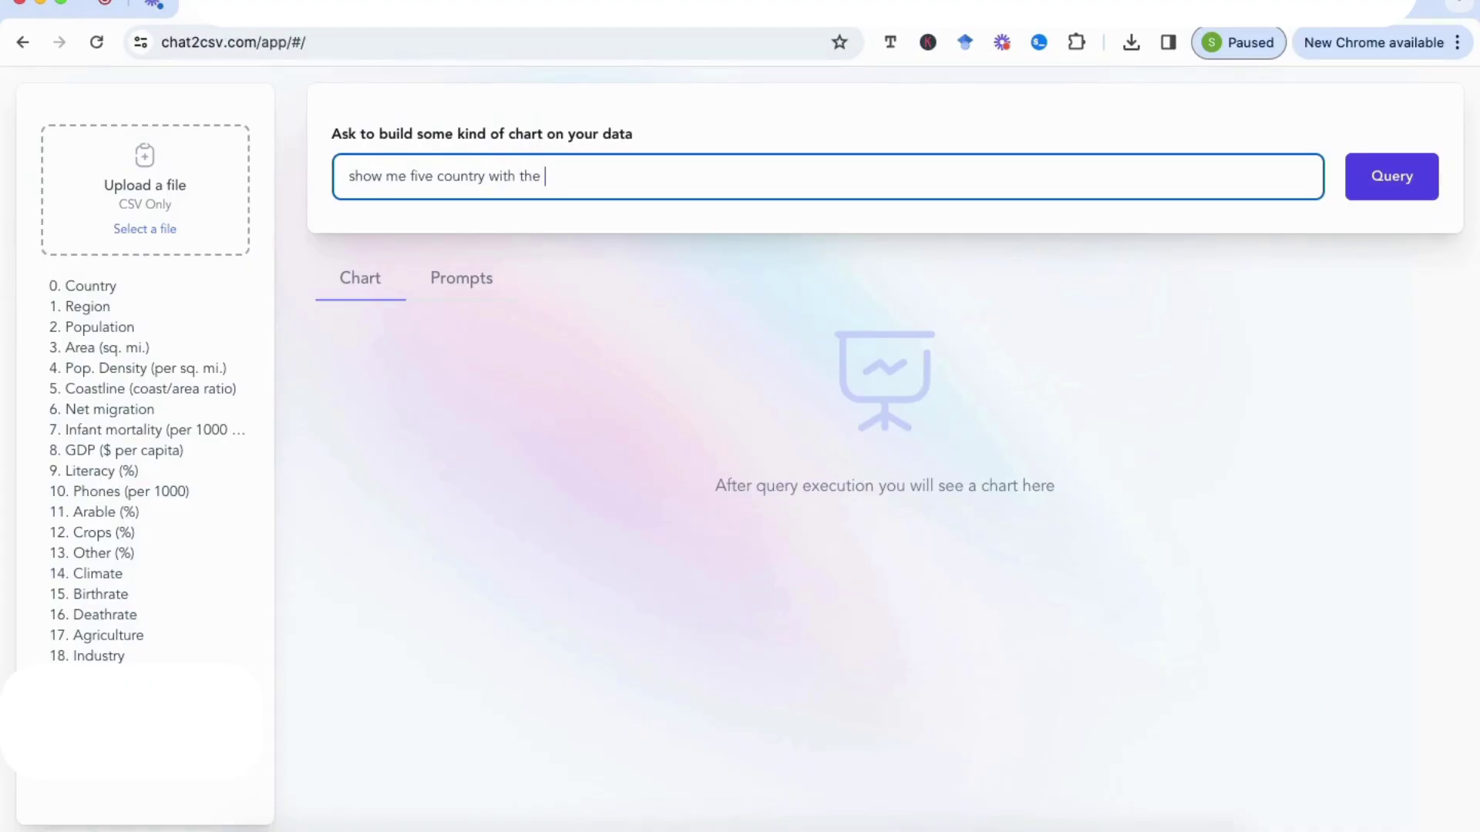
pyautogui.write(' largest population')
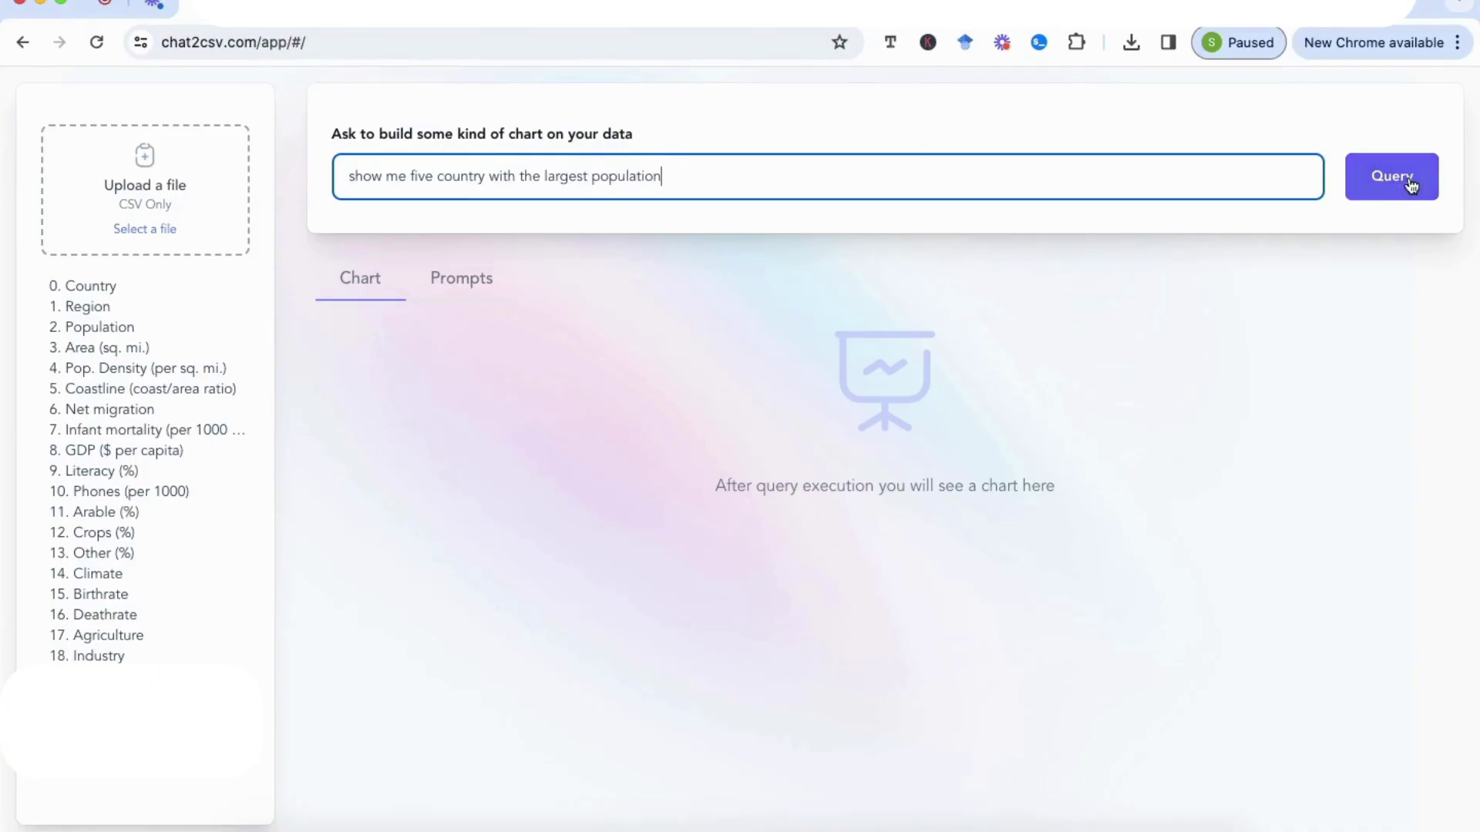
pyautogui.click(1409, 184)
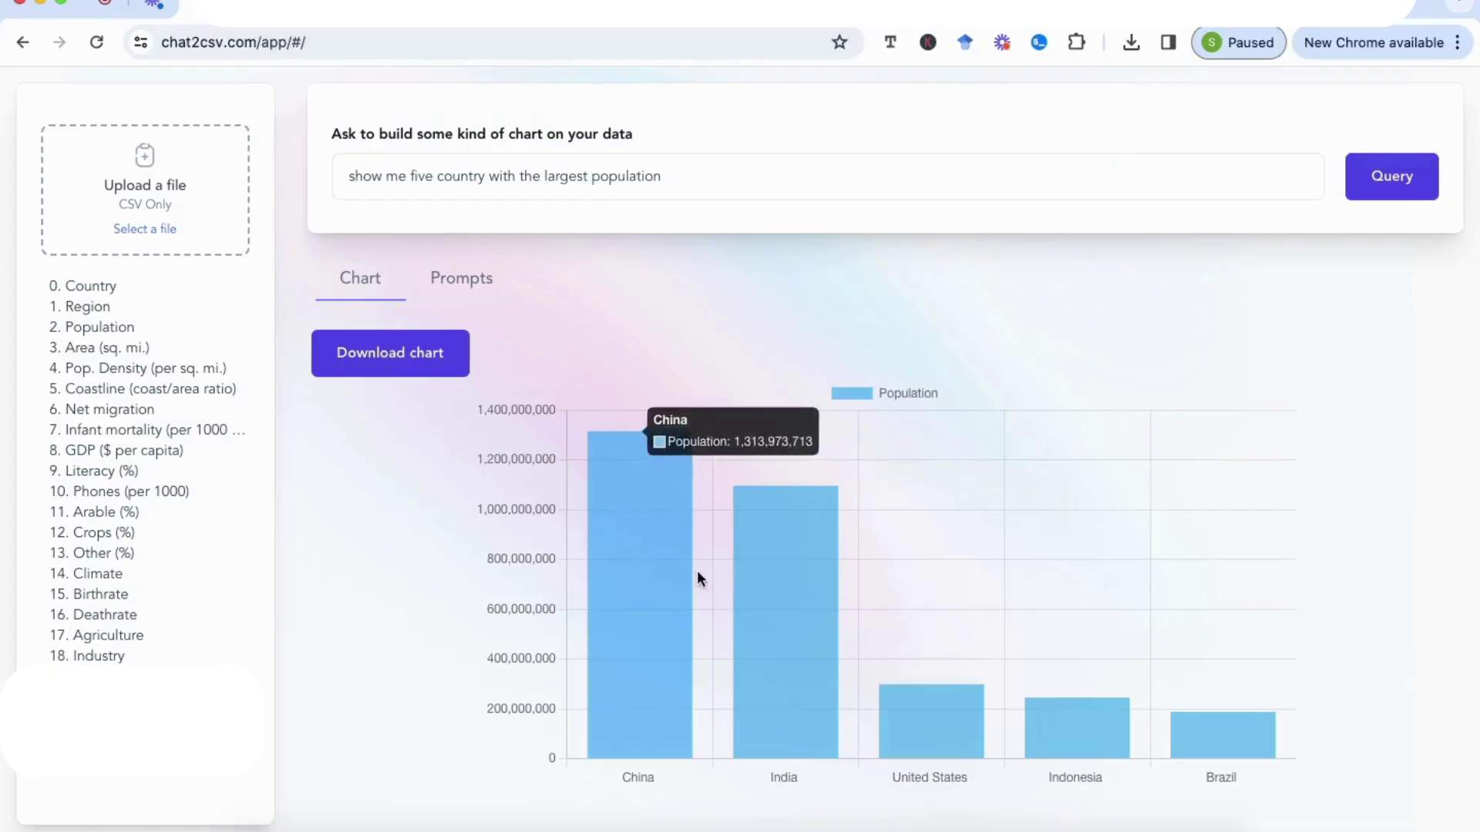
pyautogui.moveTo(756, 623)
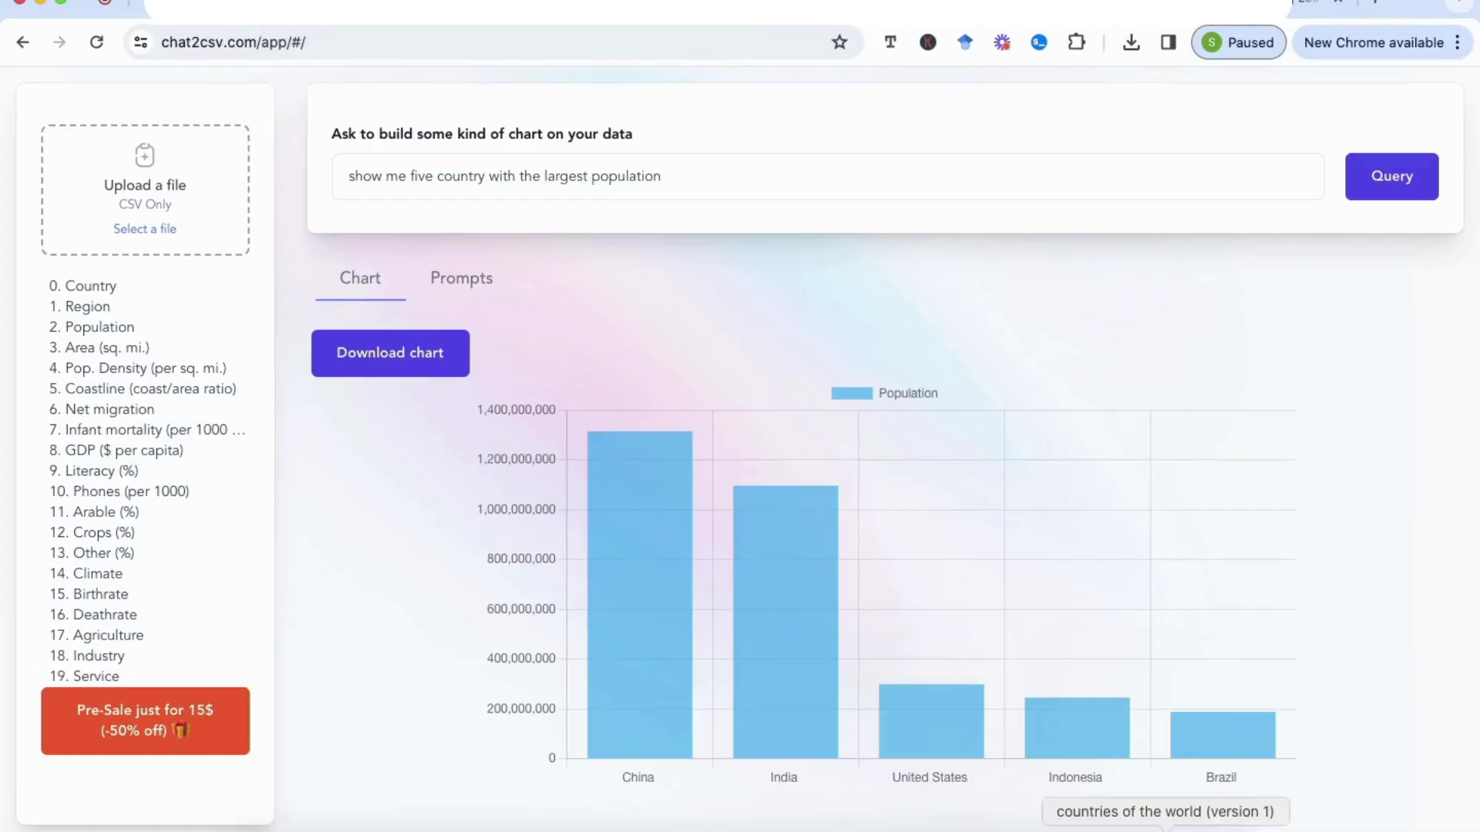
# Sort Excel's Population column C largest to smallest, expanding the selection, then minimize Excel.
pyautogui.click(1166, 829)
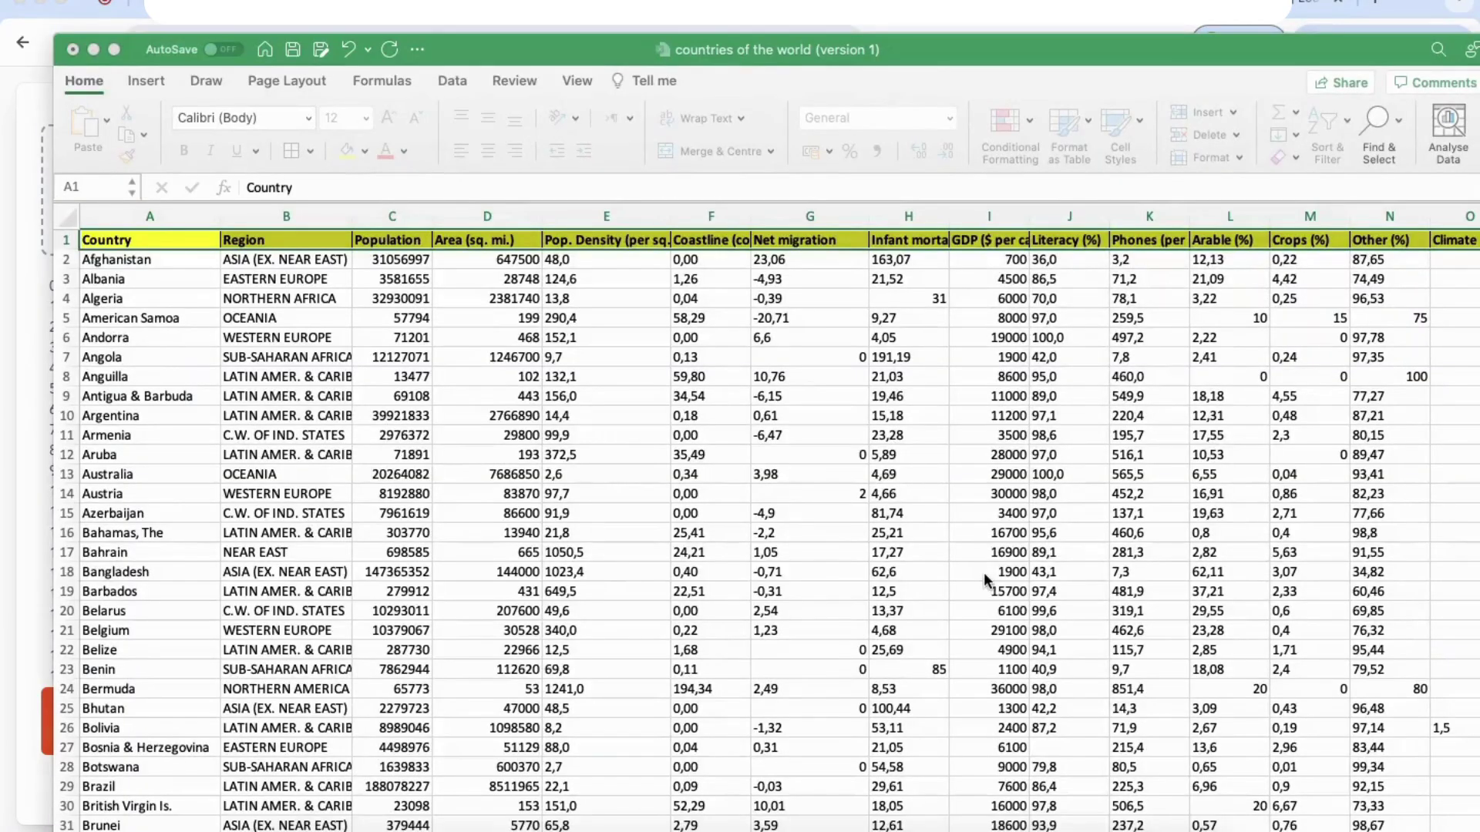
pyautogui.click(400, 237)
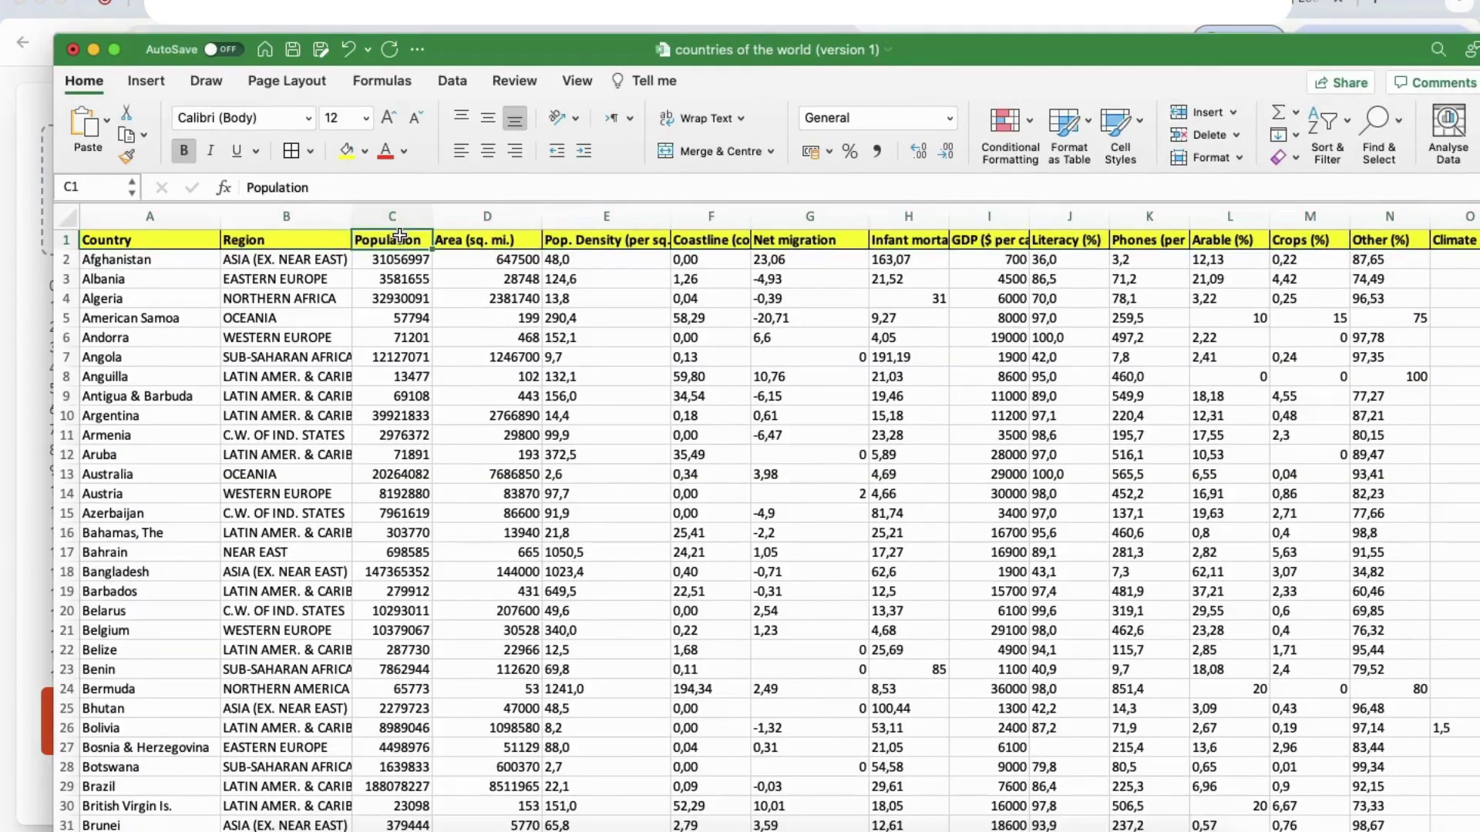
pyautogui.click(393, 217)
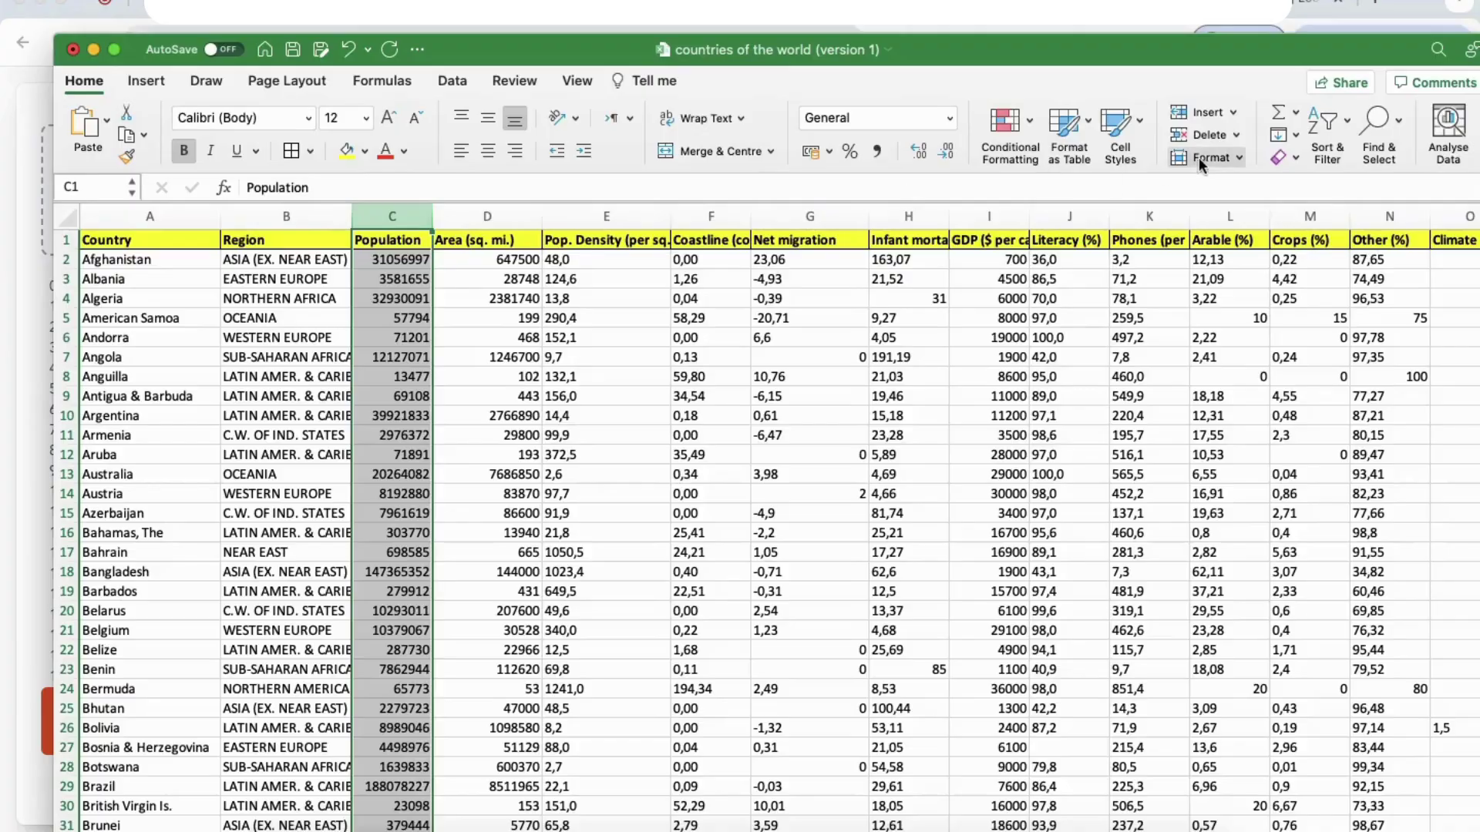
pyautogui.click(1343, 151)
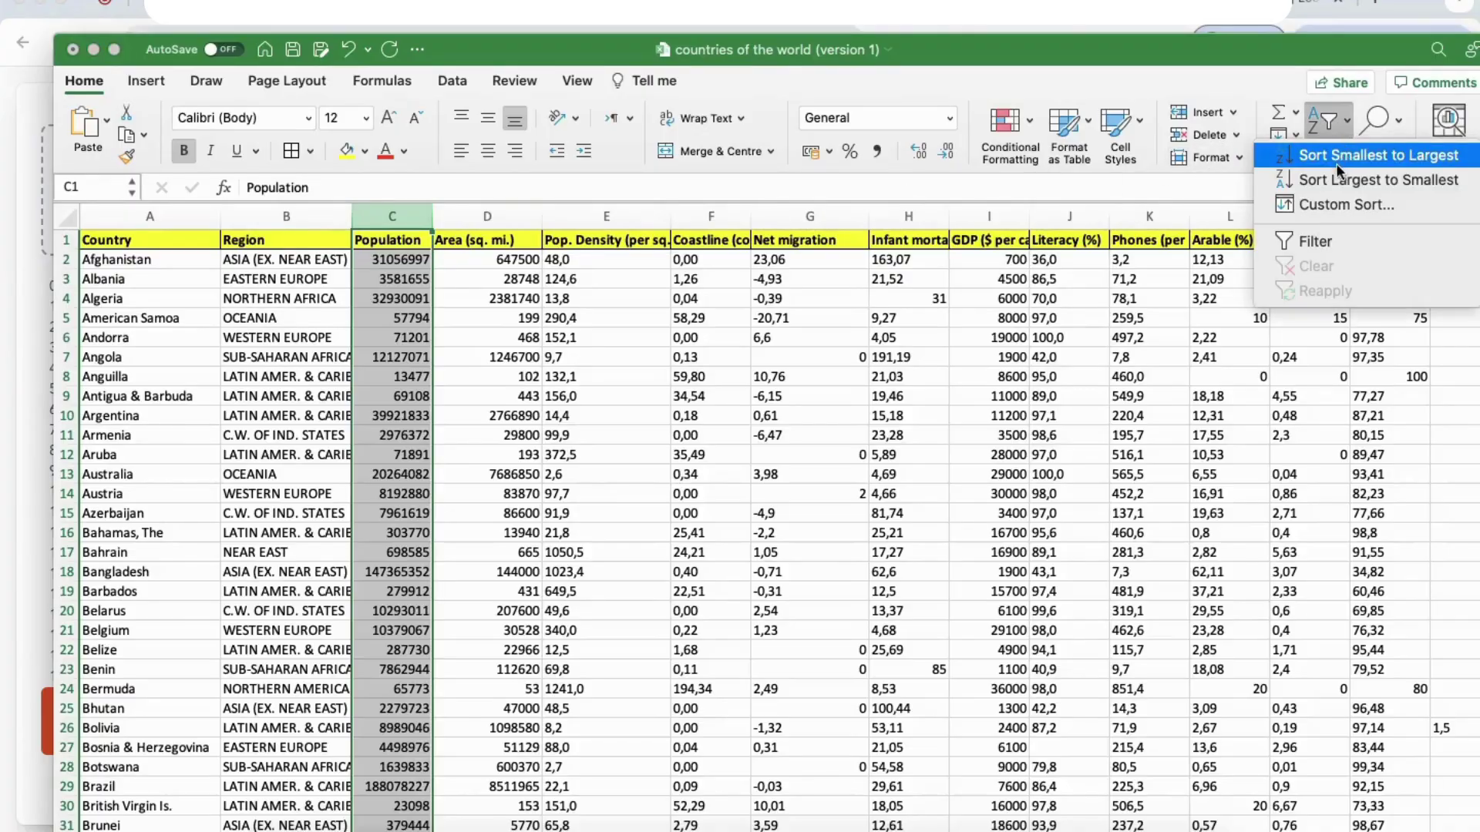
pyautogui.click(1336, 179)
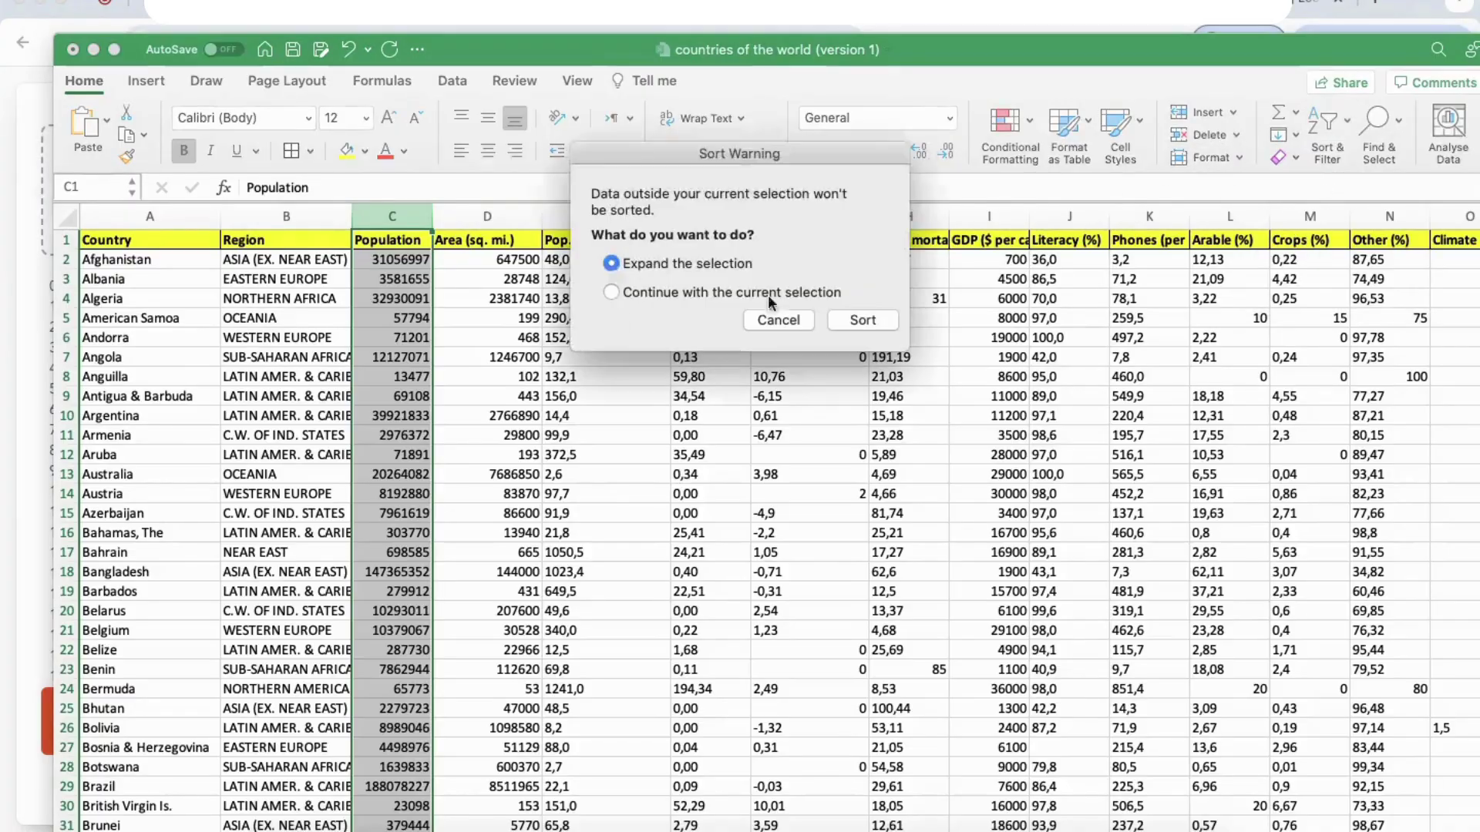
pyautogui.click(855, 355)
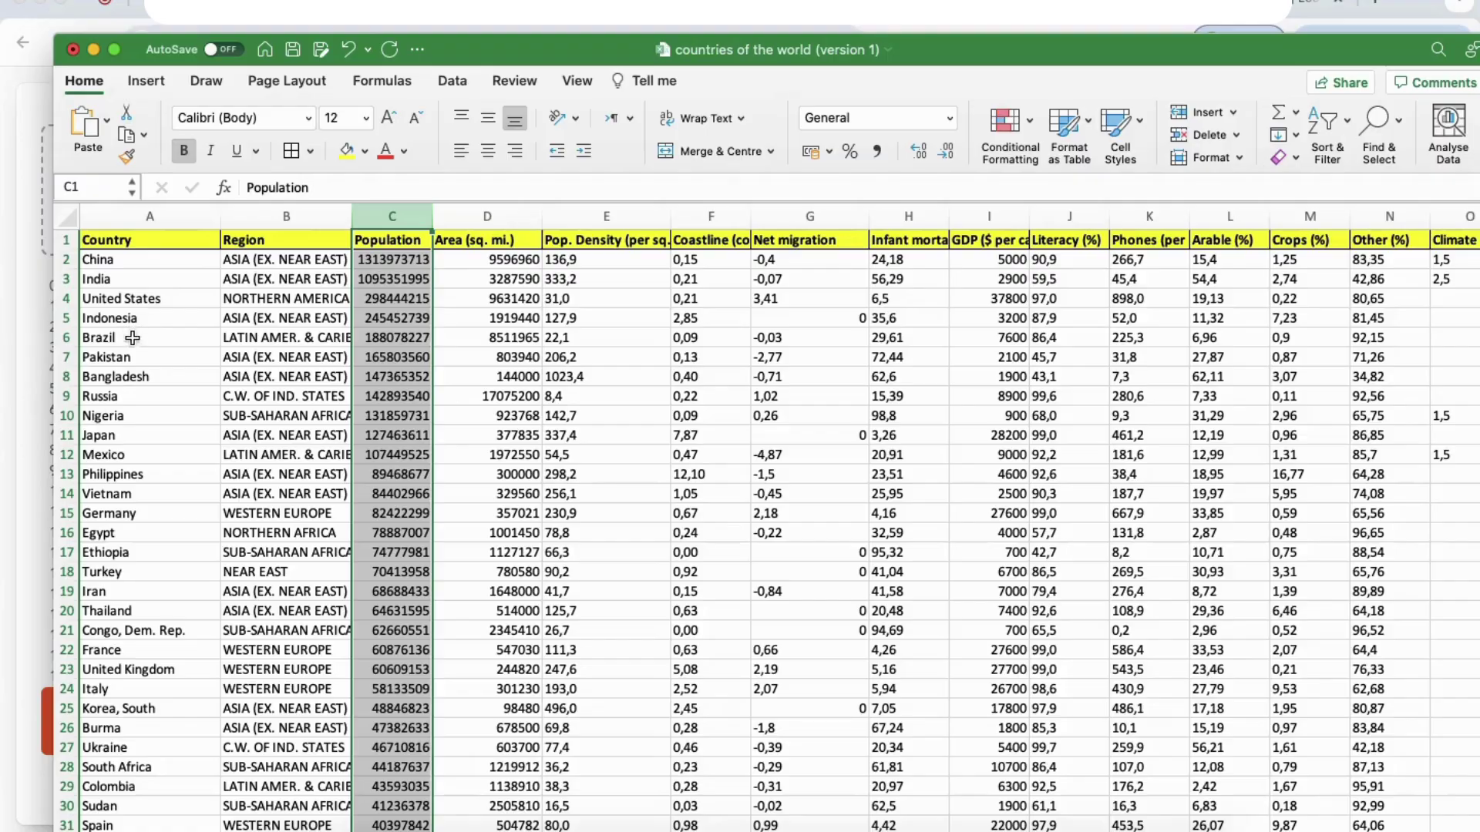
pyautogui.click(95, 51)
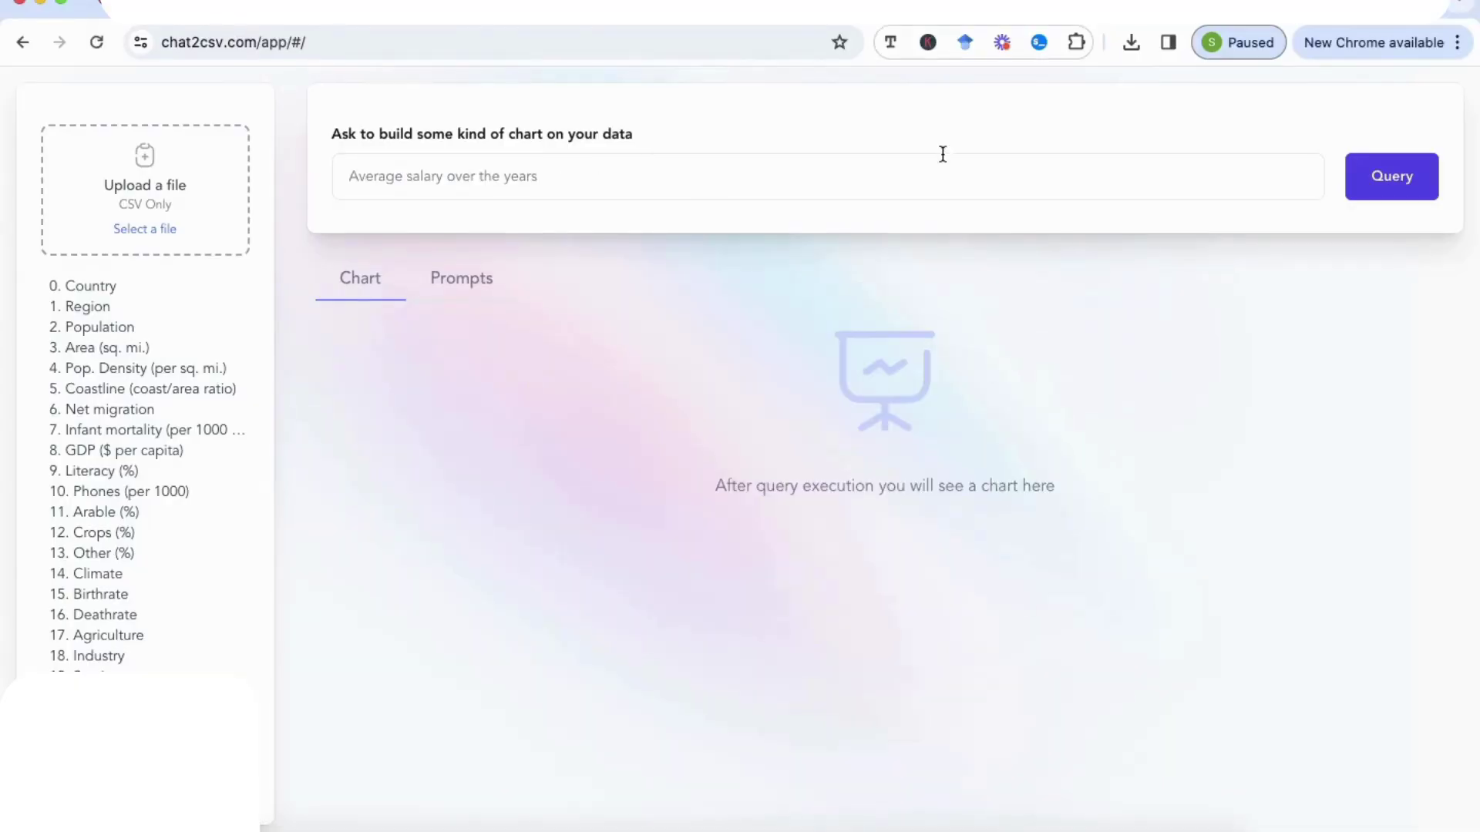
# Run the query 'show any country that has a literacy % of less than 50%'.
pyautogui.click(936, 173)
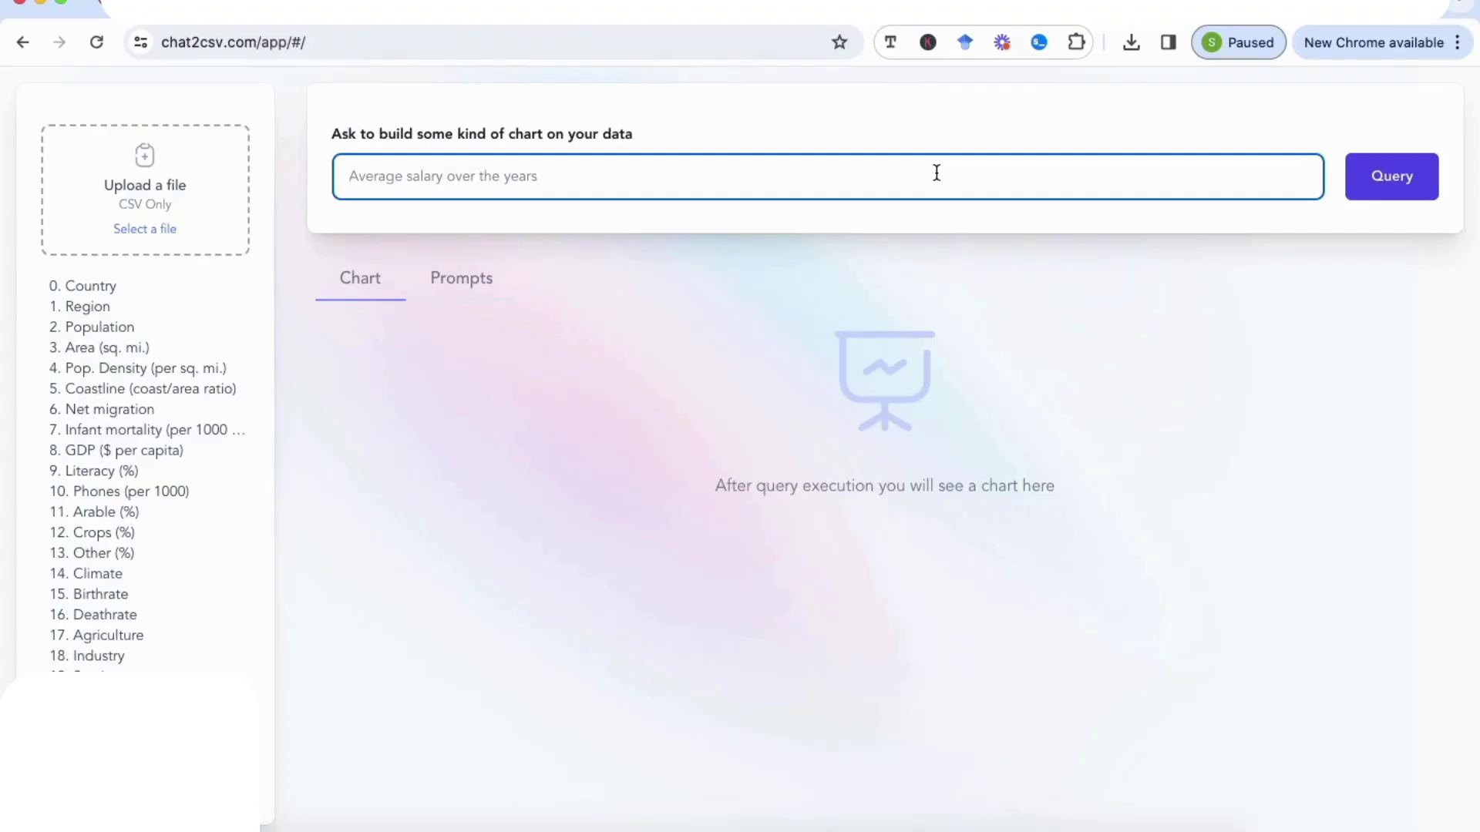
pyautogui.write('show any country')
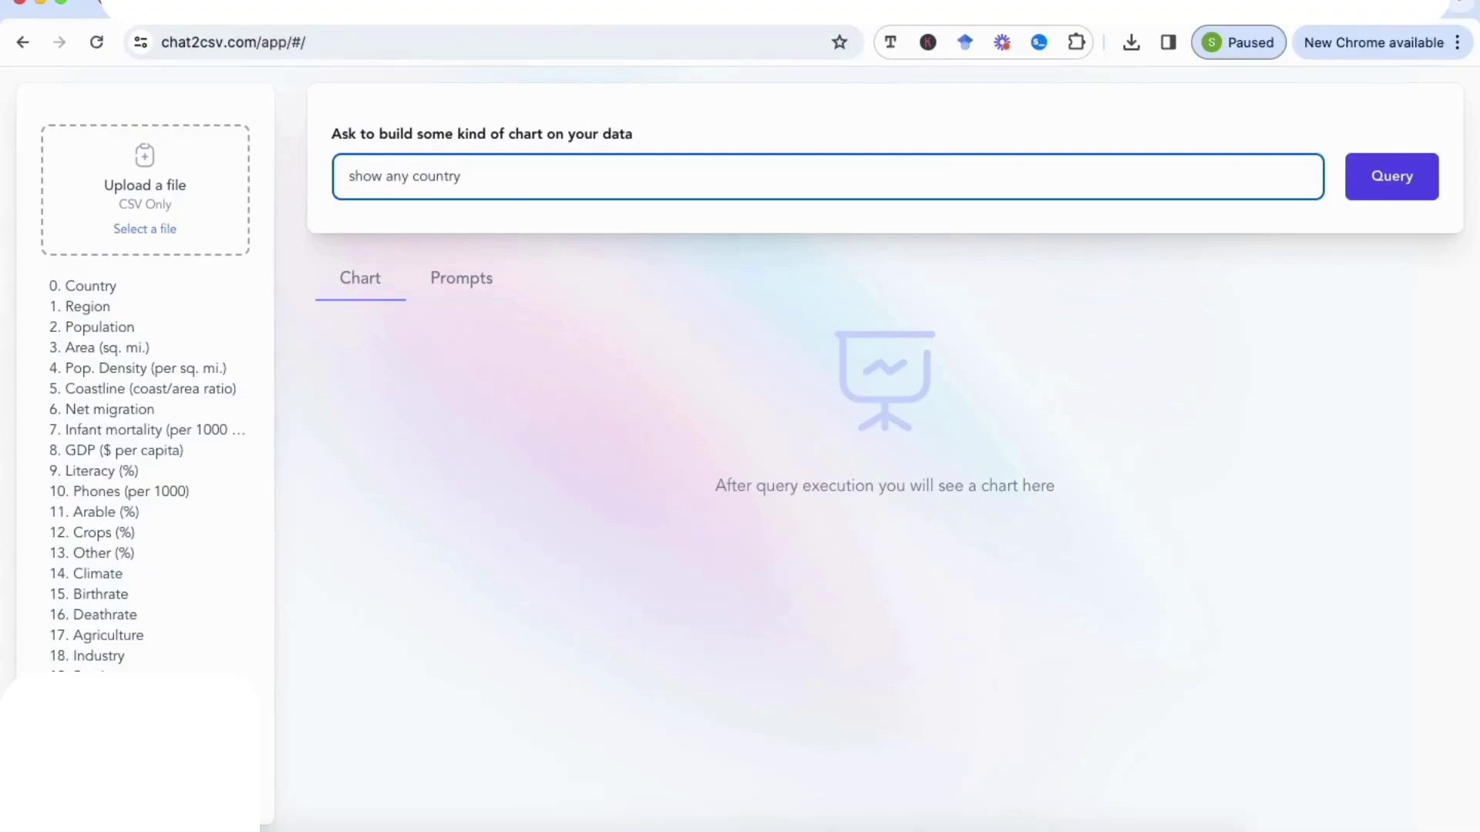
pyautogui.write(' that has a literacy of l')
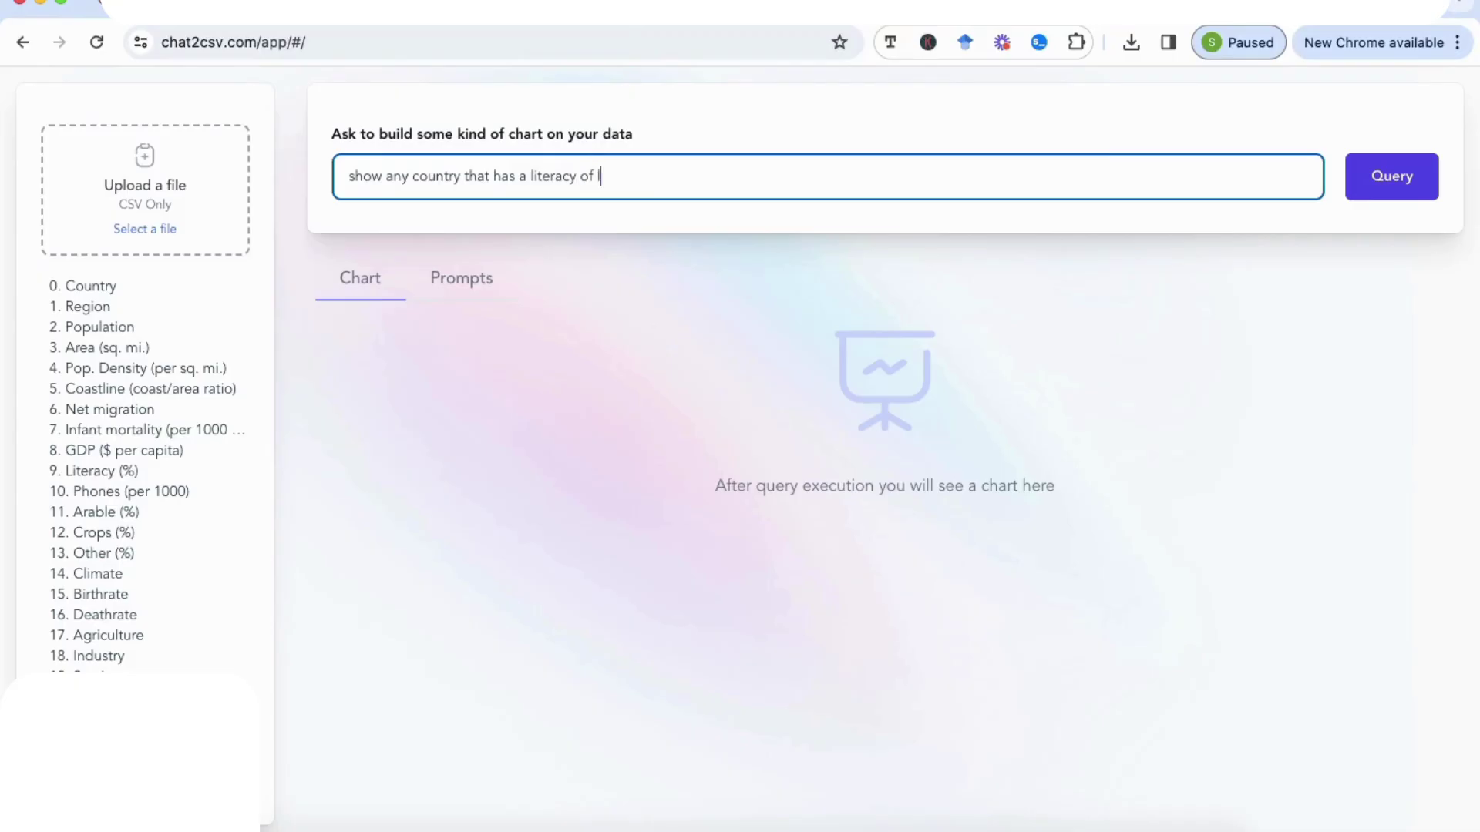
pyautogui.write('ess than 50%')
pyautogui.click(1404, 185)
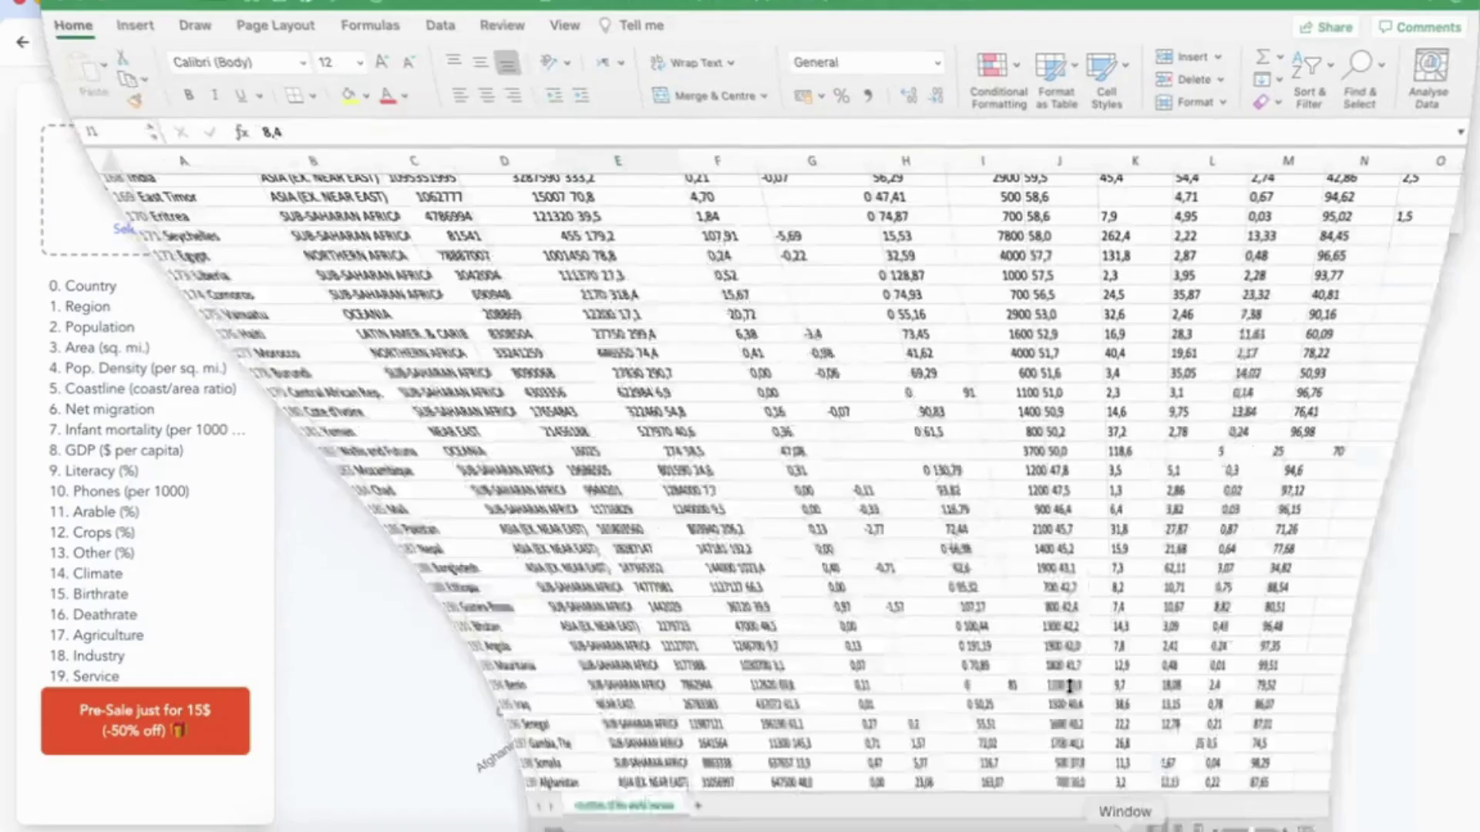
# Scroll the Excel sheet to the countries with the lowest Literacy (%) values.
pyautogui.scroll(20, 1119, 316)
pyautogui.scroll(20, 1119, 316)
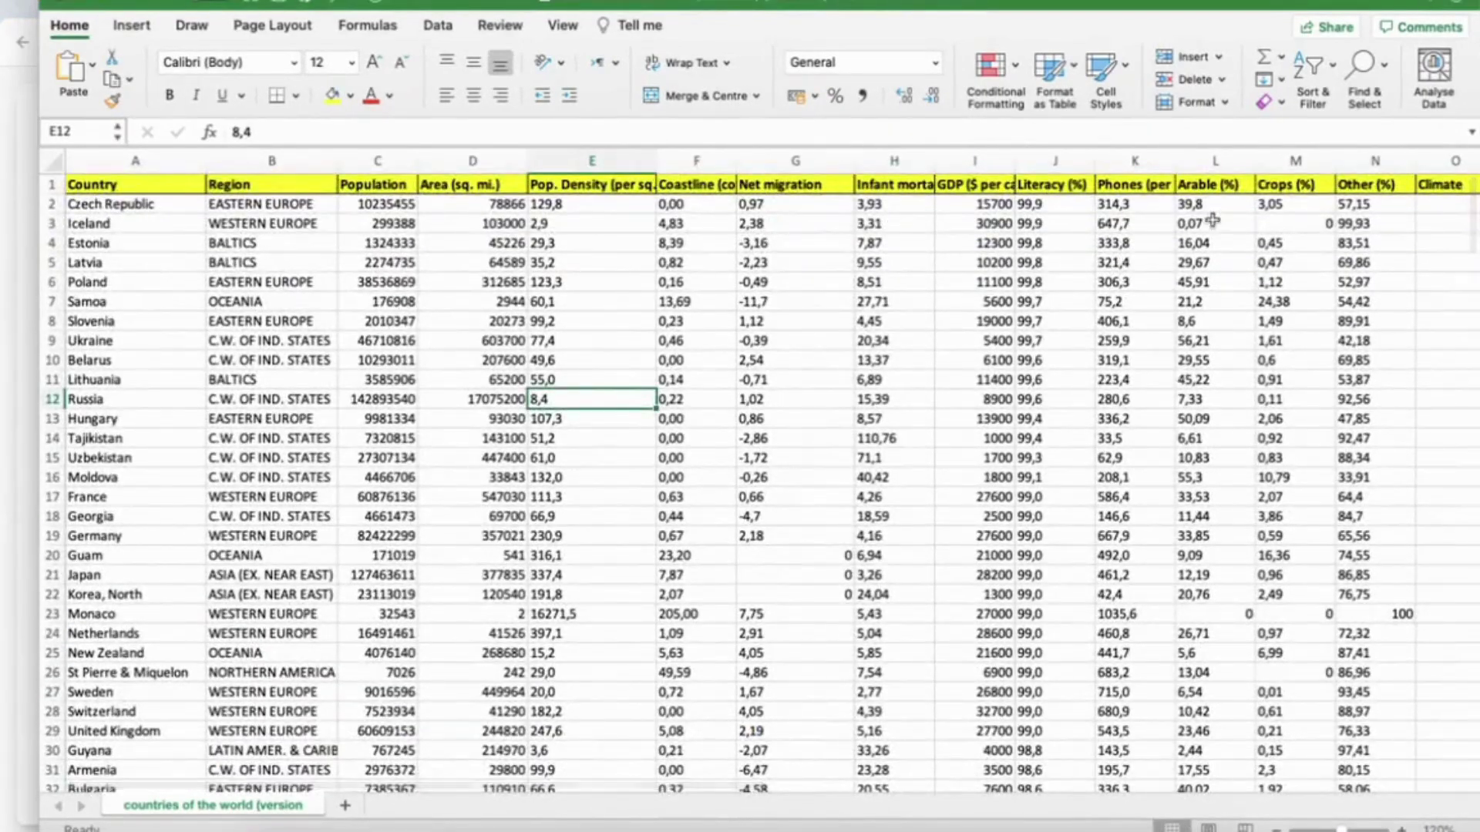
pyautogui.hscroll(2, 1078, 230)
pyautogui.scroll(-20, 1024, 347)
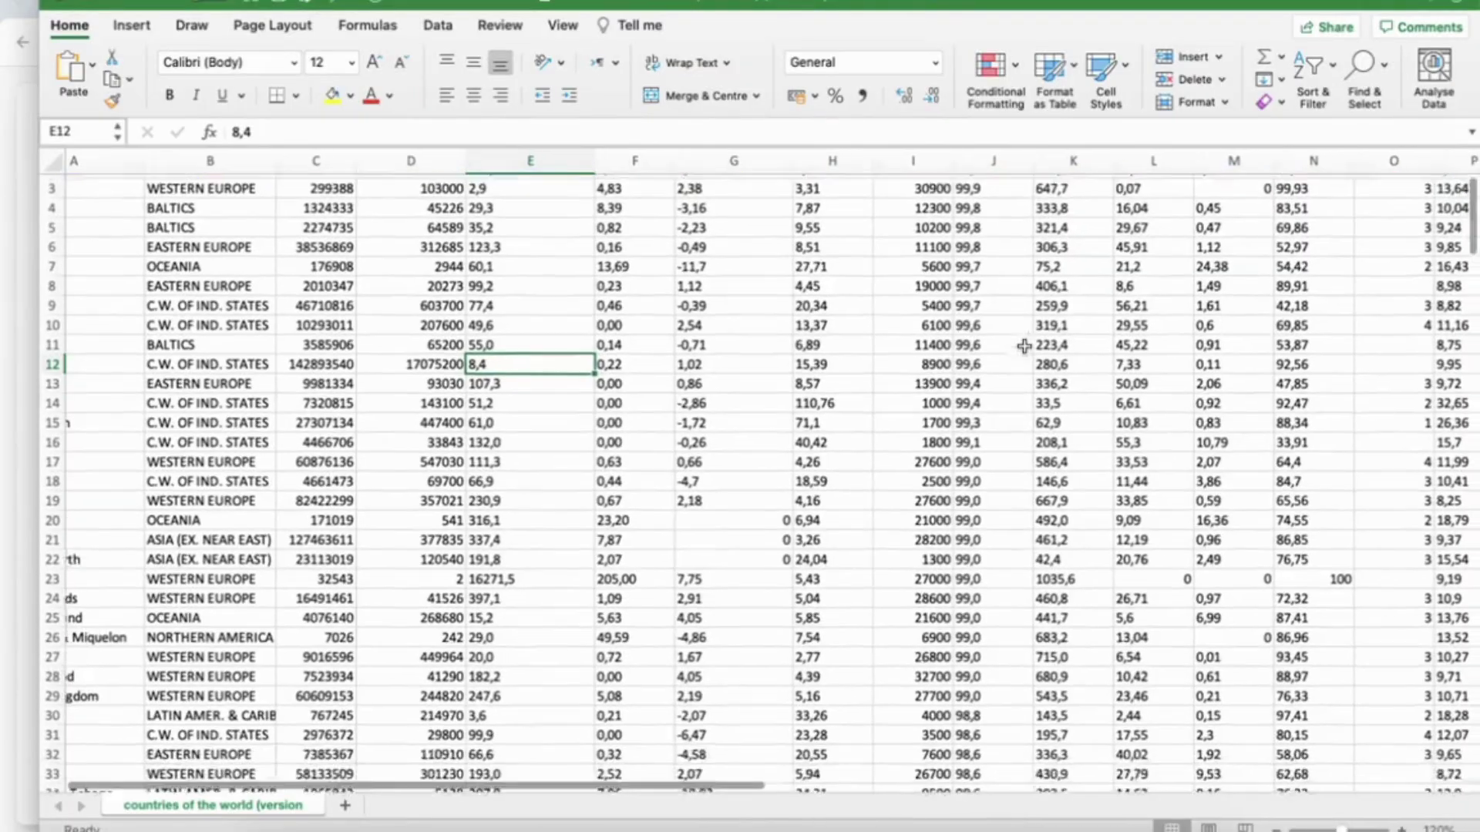
pyautogui.hscroll(-2, 1025, 347)
pyautogui.scroll(-20, 1024, 346)
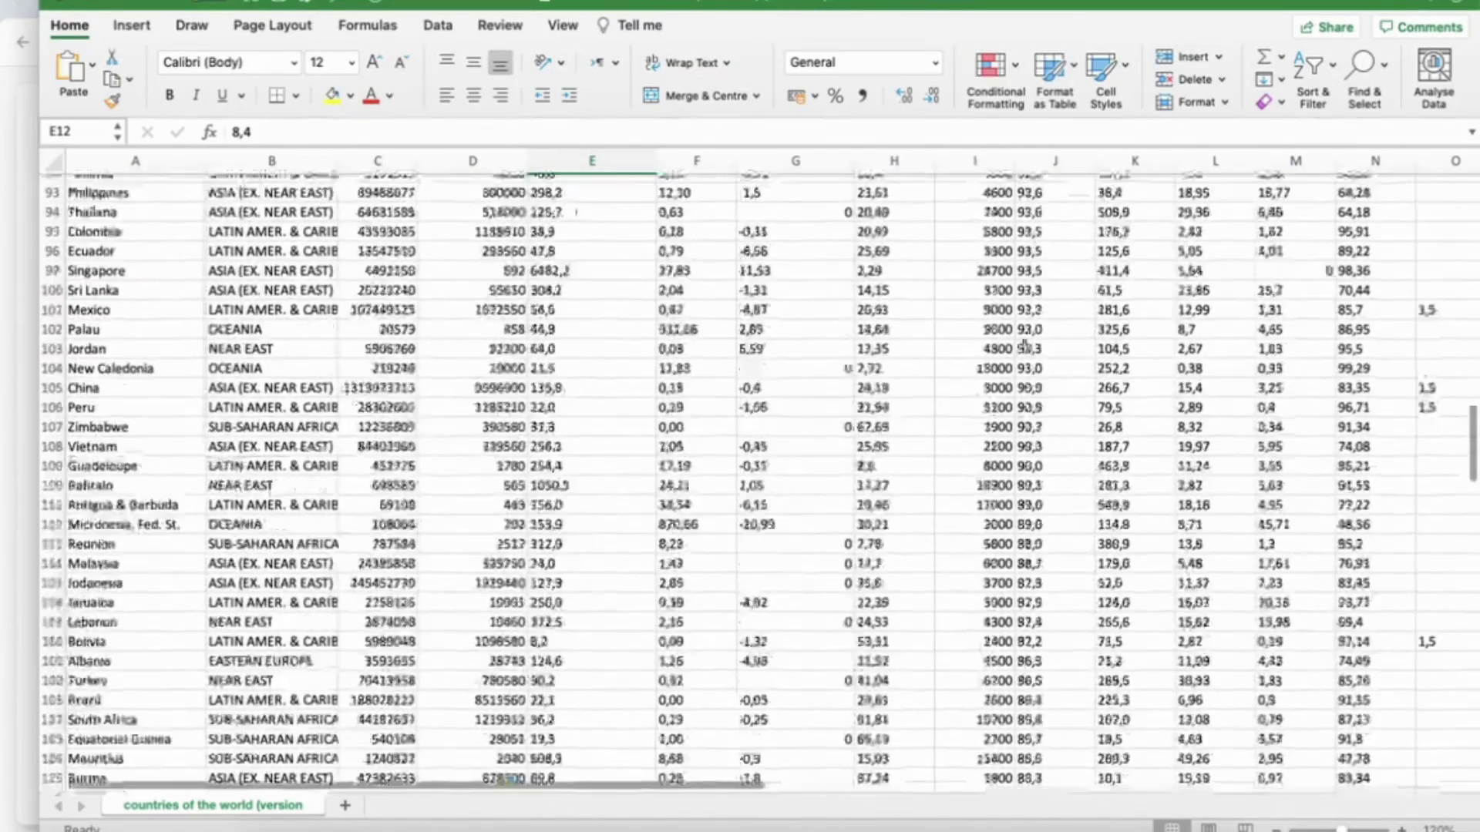
pyautogui.scroll(2, 1027, 341)
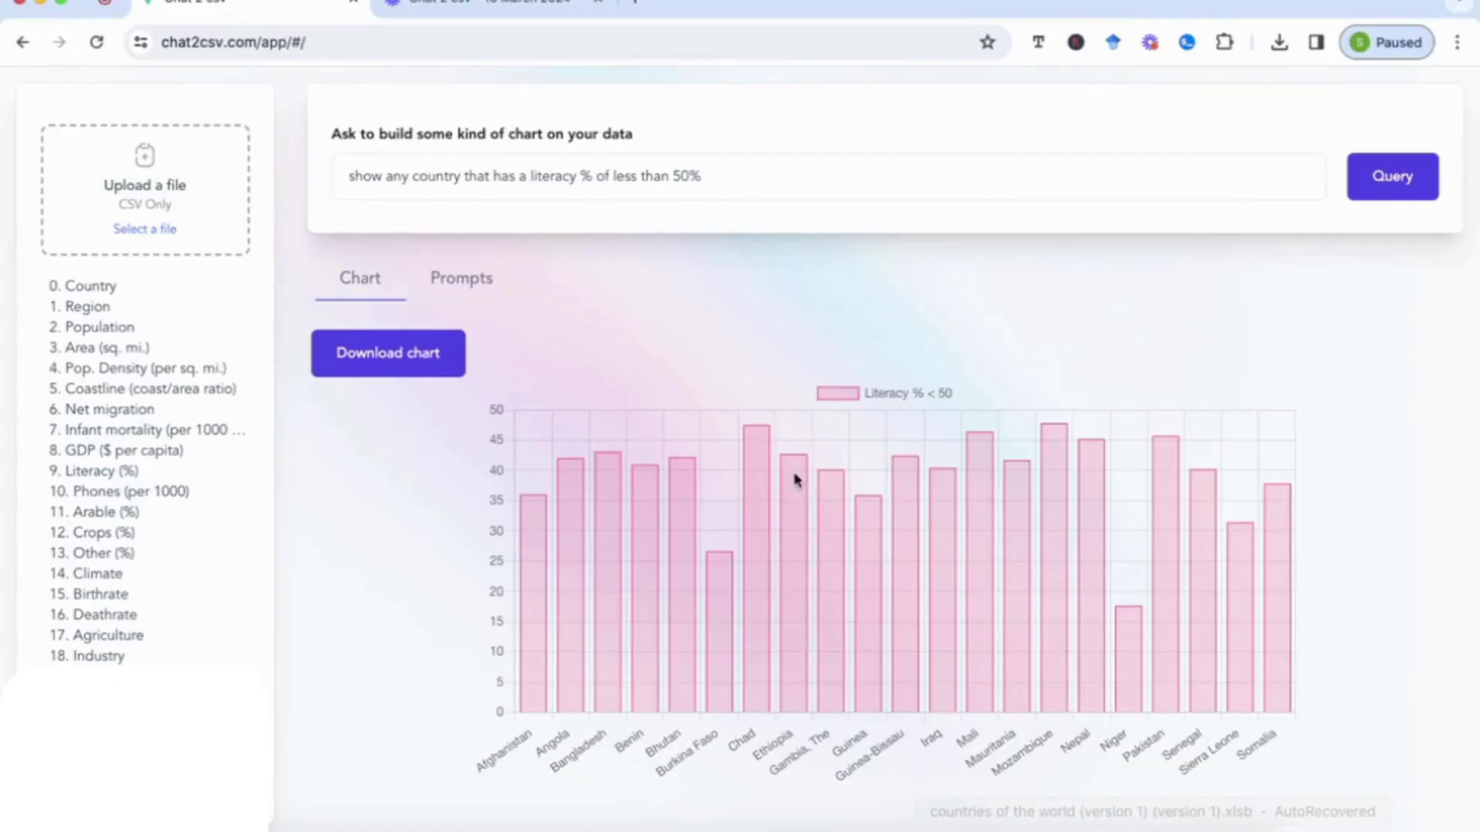
# Download the literacy-below-50% chart and open the saved image (4).jpg.
pyautogui.moveTo(763, 477)
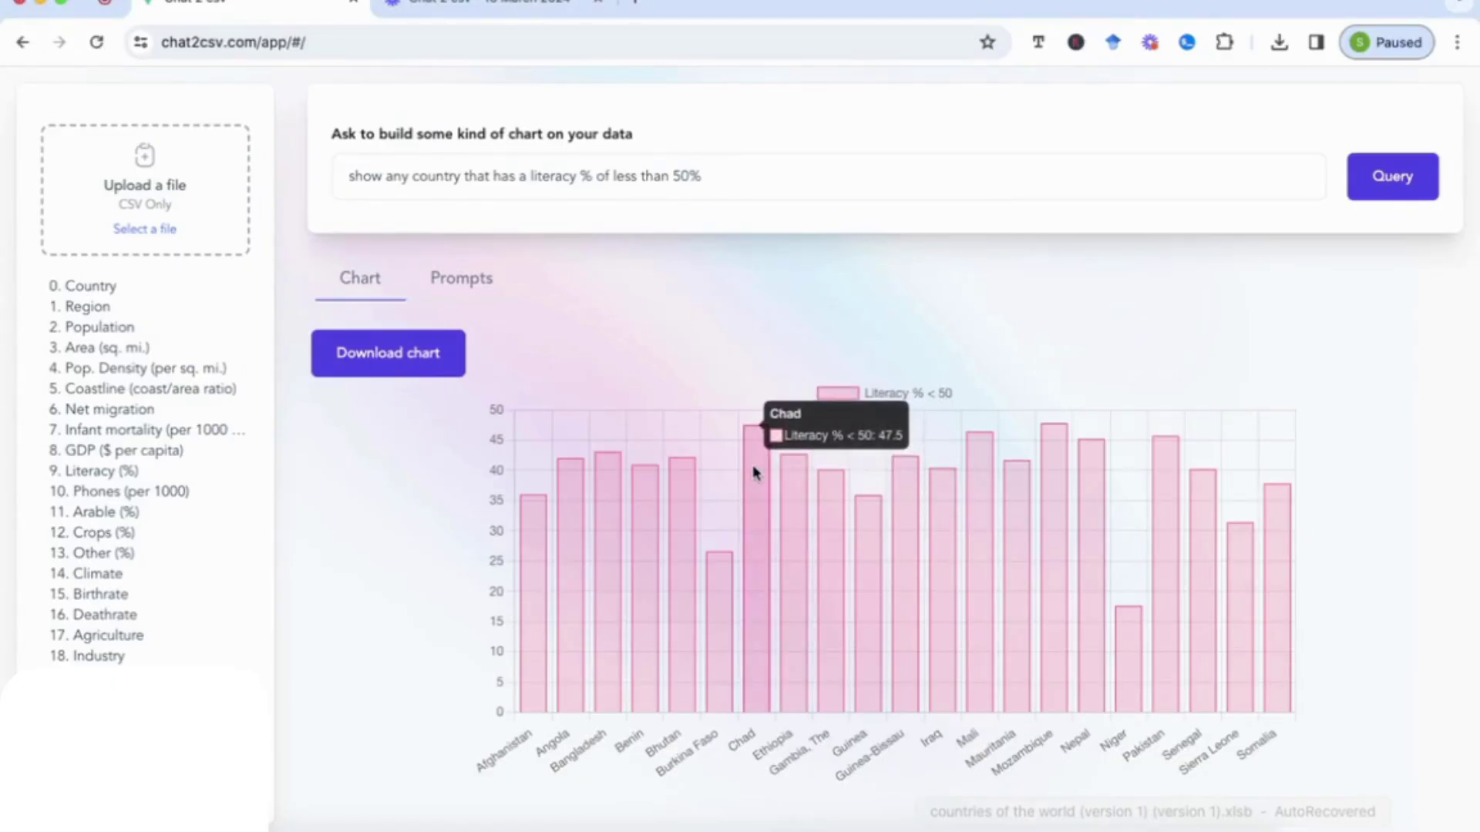
pyautogui.click(405, 371)
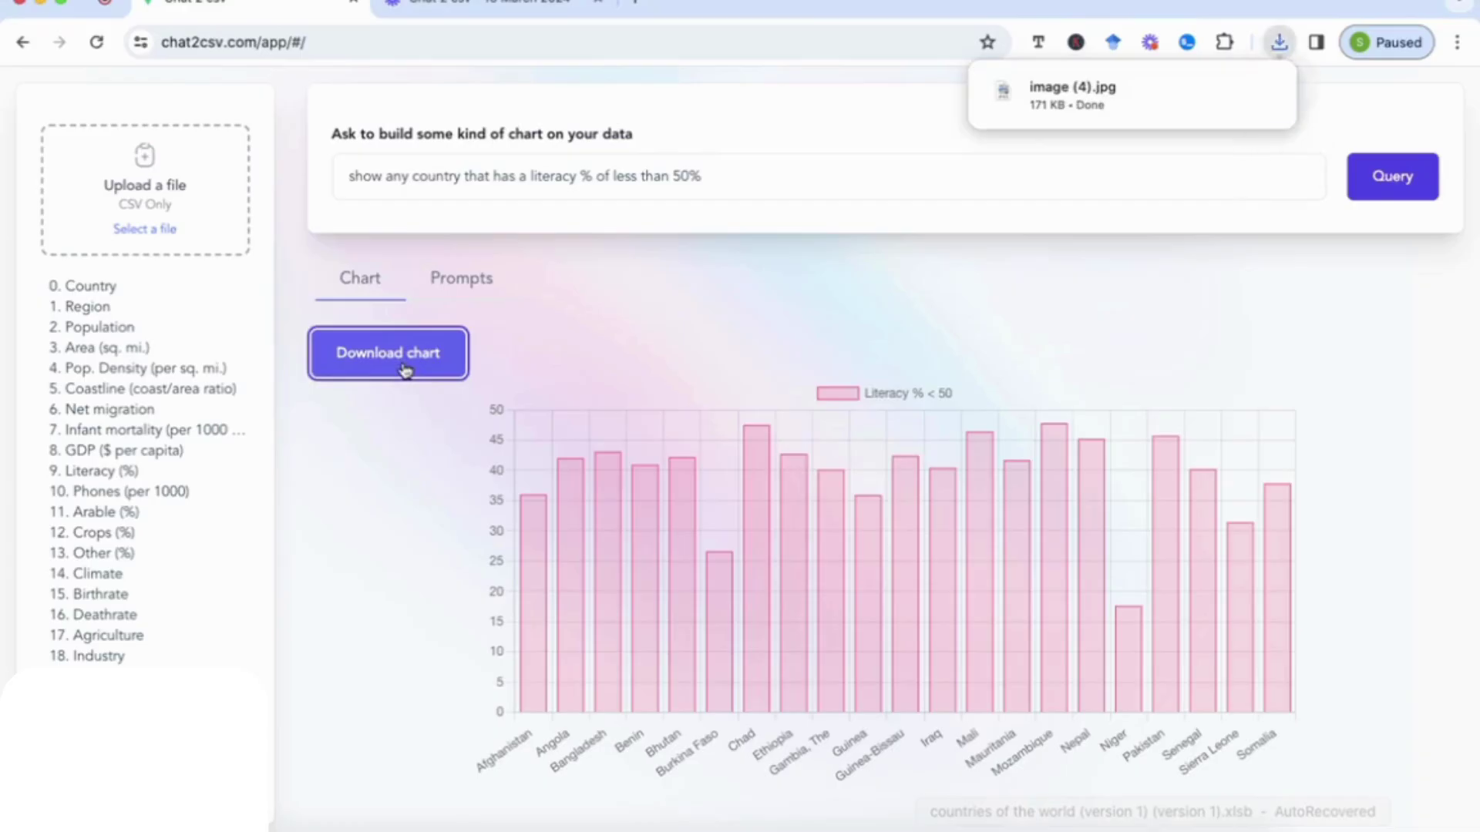
pyautogui.click(1076, 106)
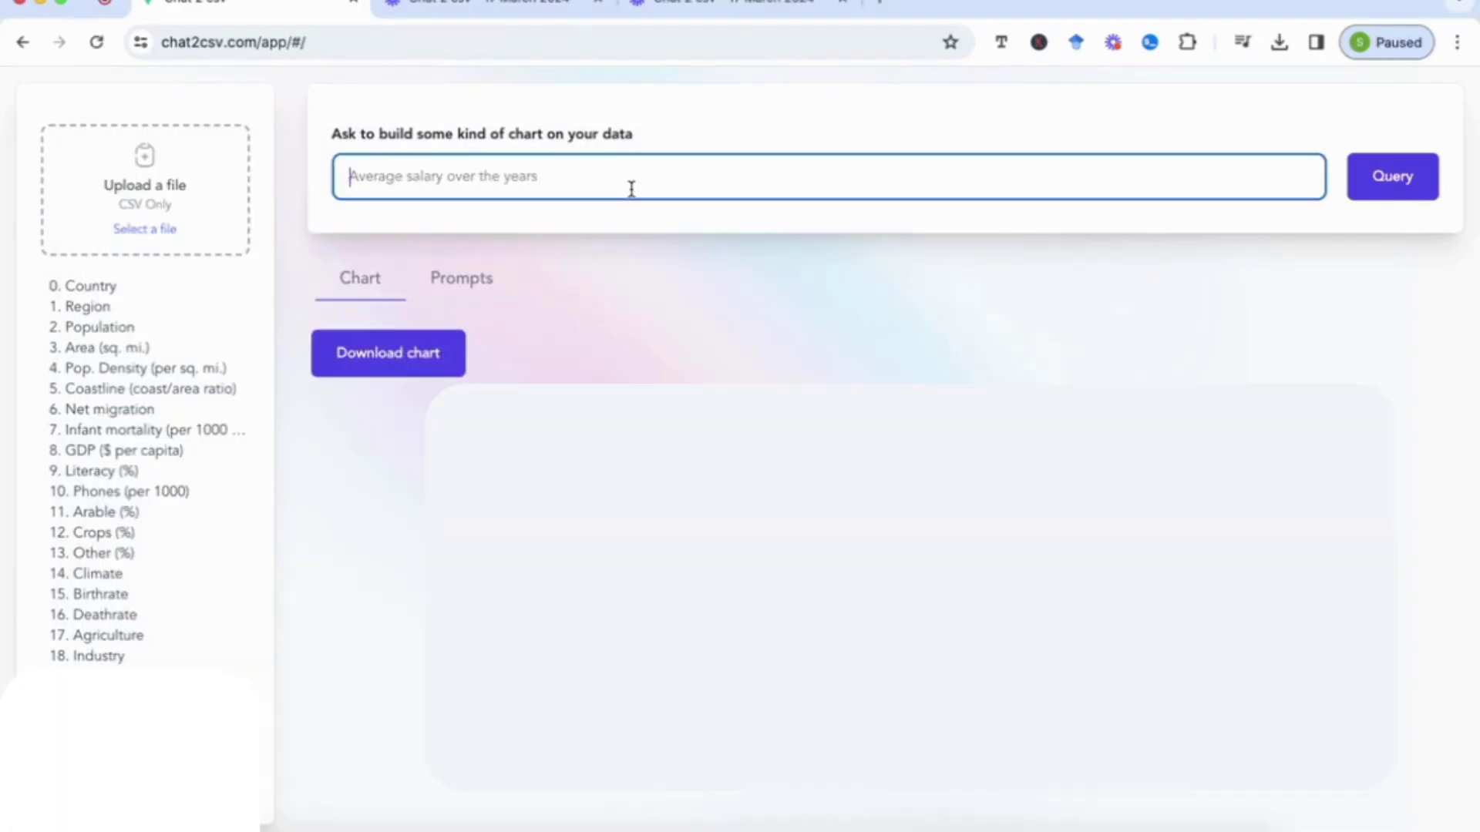
# Type the query for top 5 positive and top 5 negative net migration countries, fixing a typo.
pyautogui.write('sho')
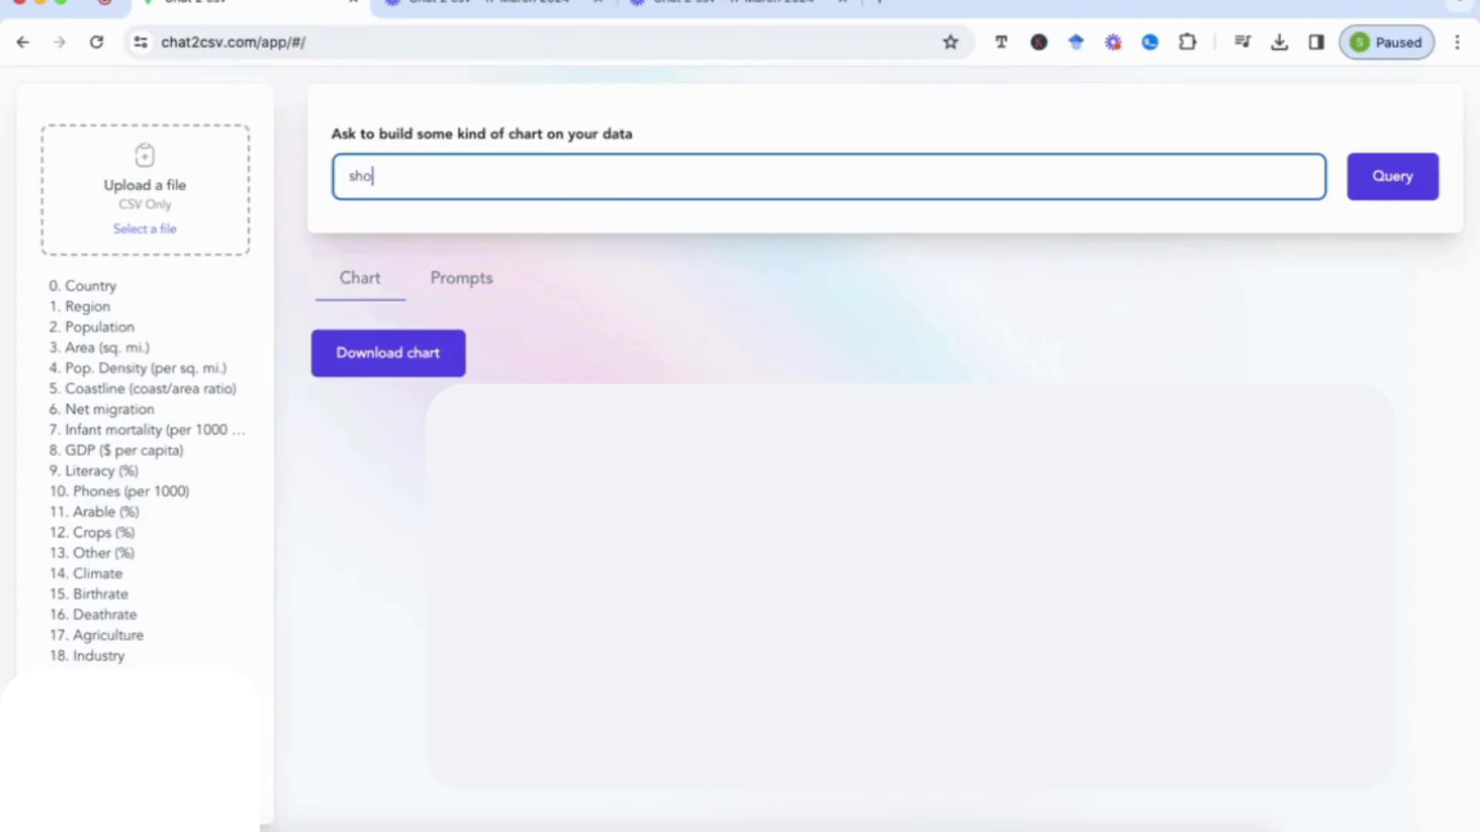
pyautogui.write('w me the top 5 cou')
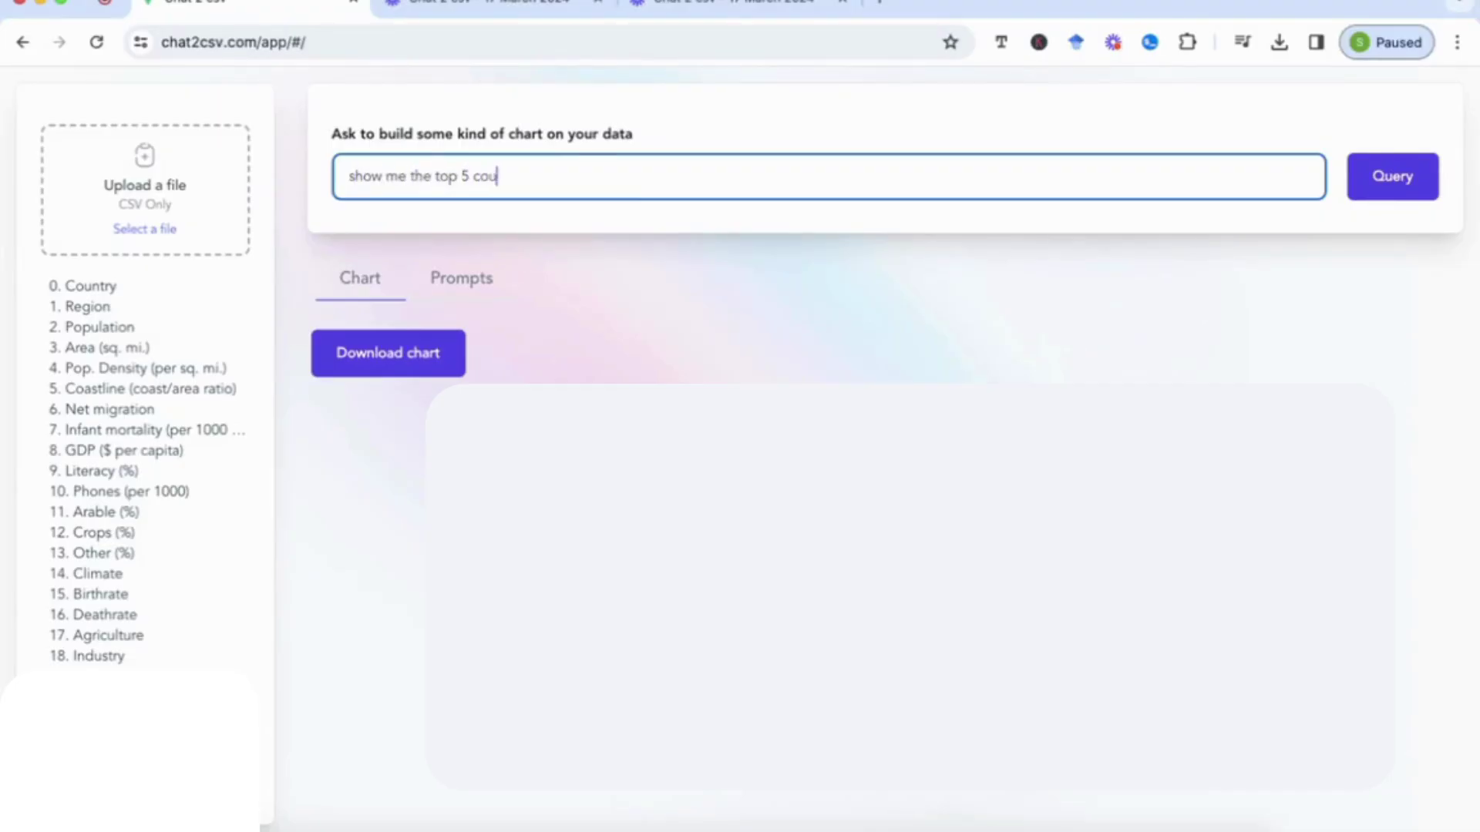
pyautogui.write('ntries with positive net migr')
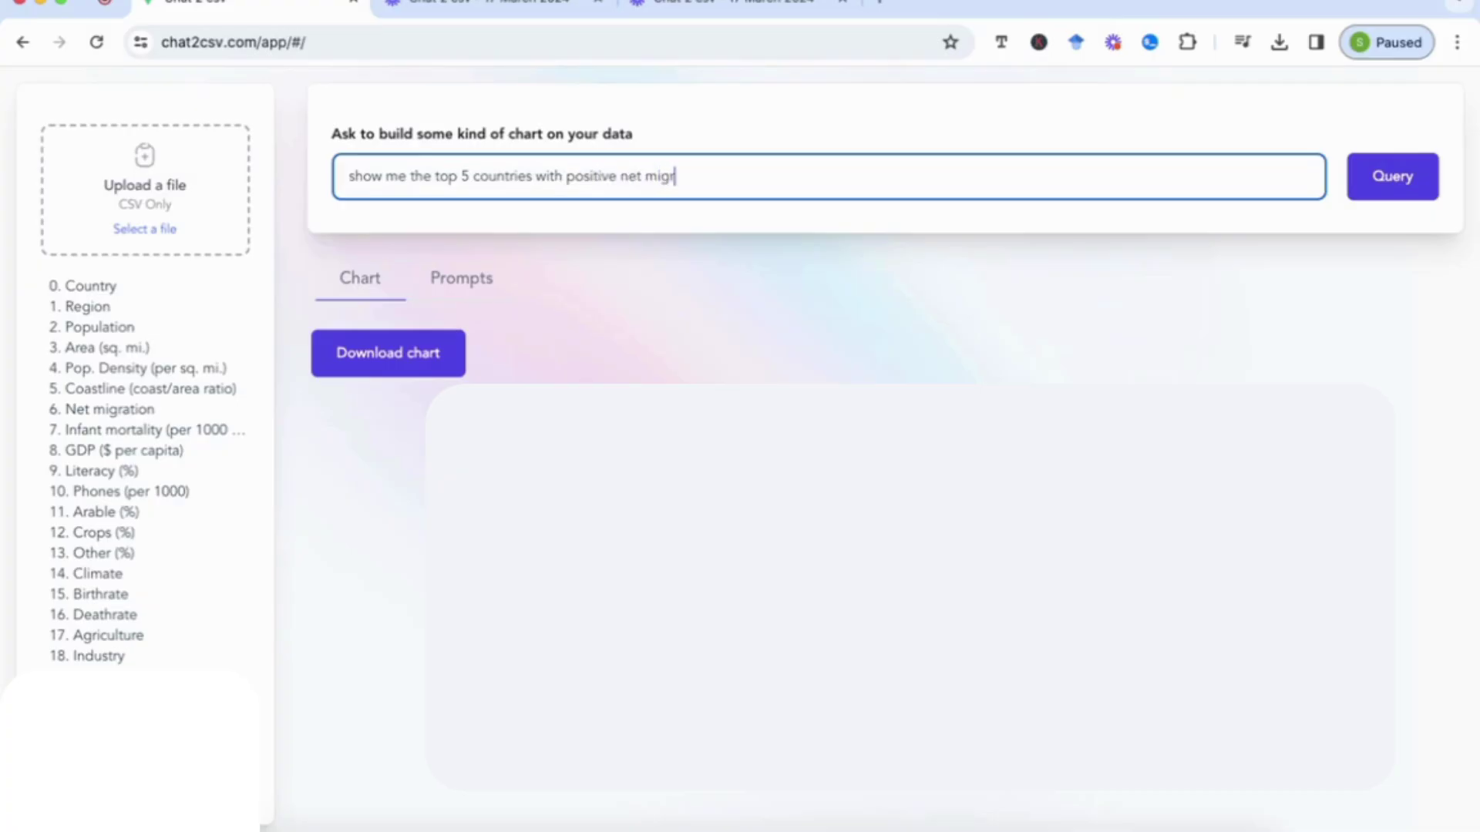
pyautogui.write('ation and sh')
pyautogui.write('the top')
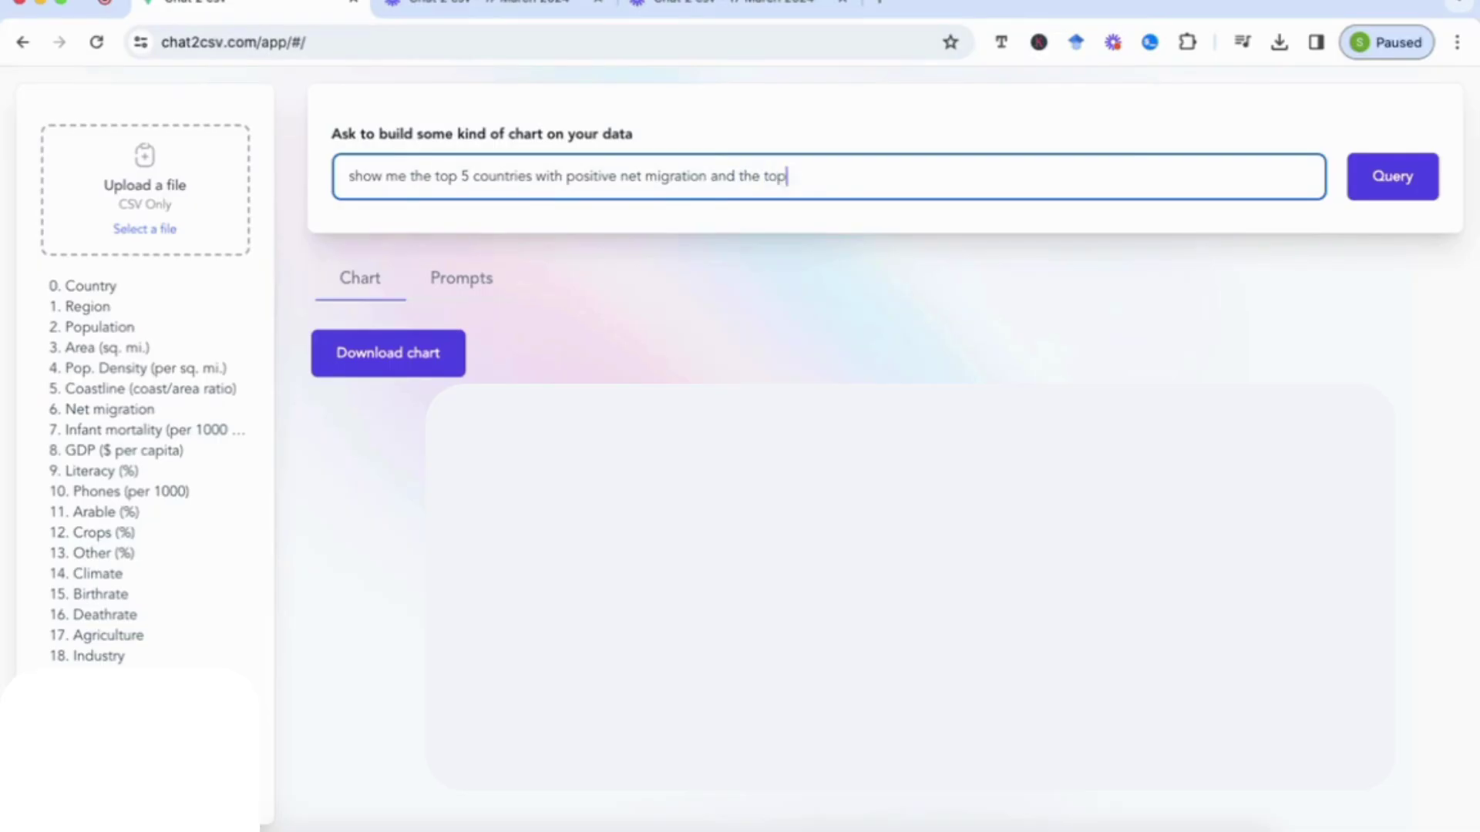
pyautogui.write(' 5 countru')
pyautogui.press('BackSpace')
pyautogui.write('ies with negative ')
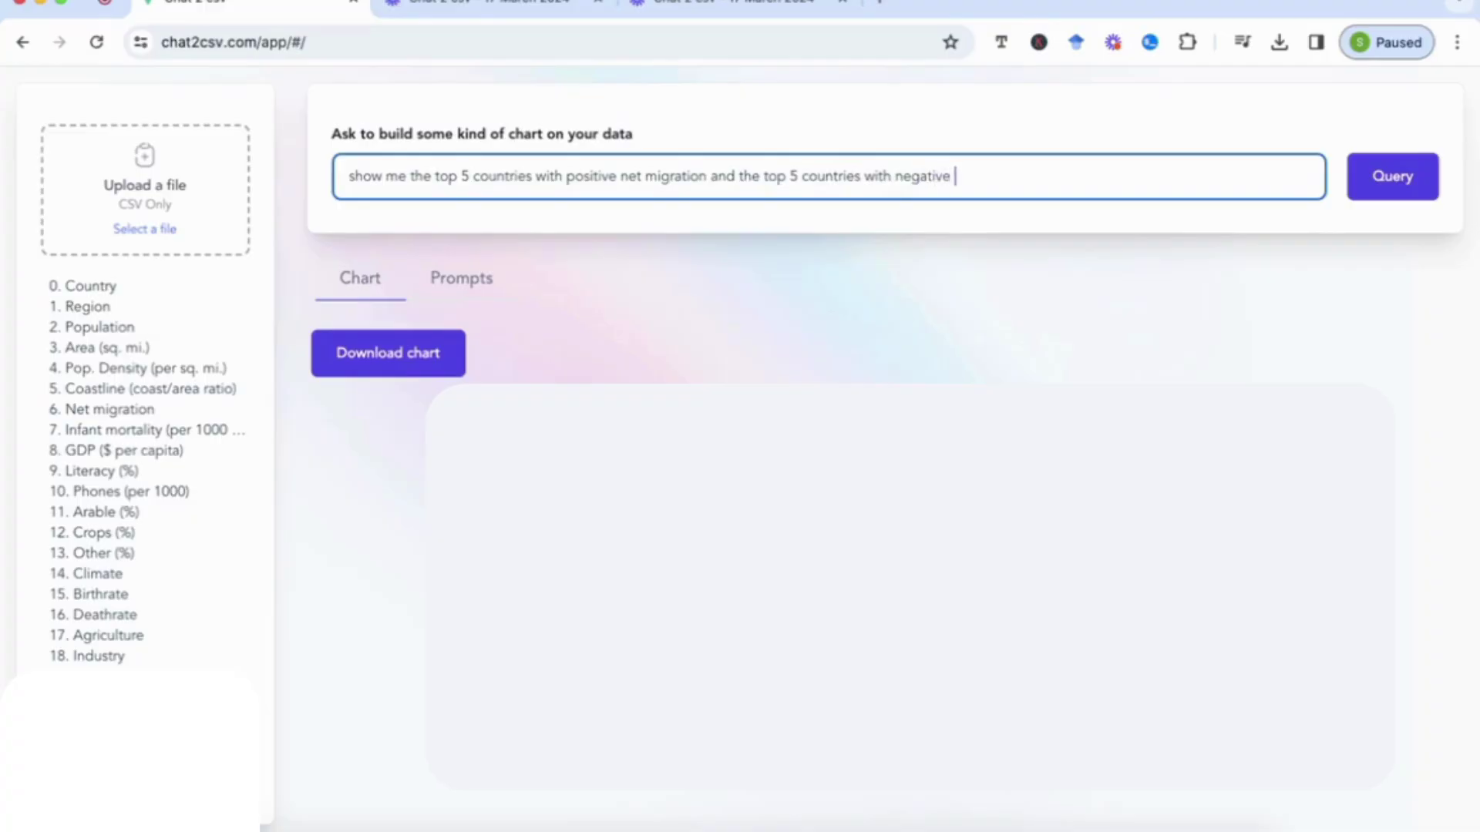
pyautogui.write('net migration')
# Submit the net migration query to get the positive-versus-negative Net Migration bar chart.
pyautogui.click(1392, 179)
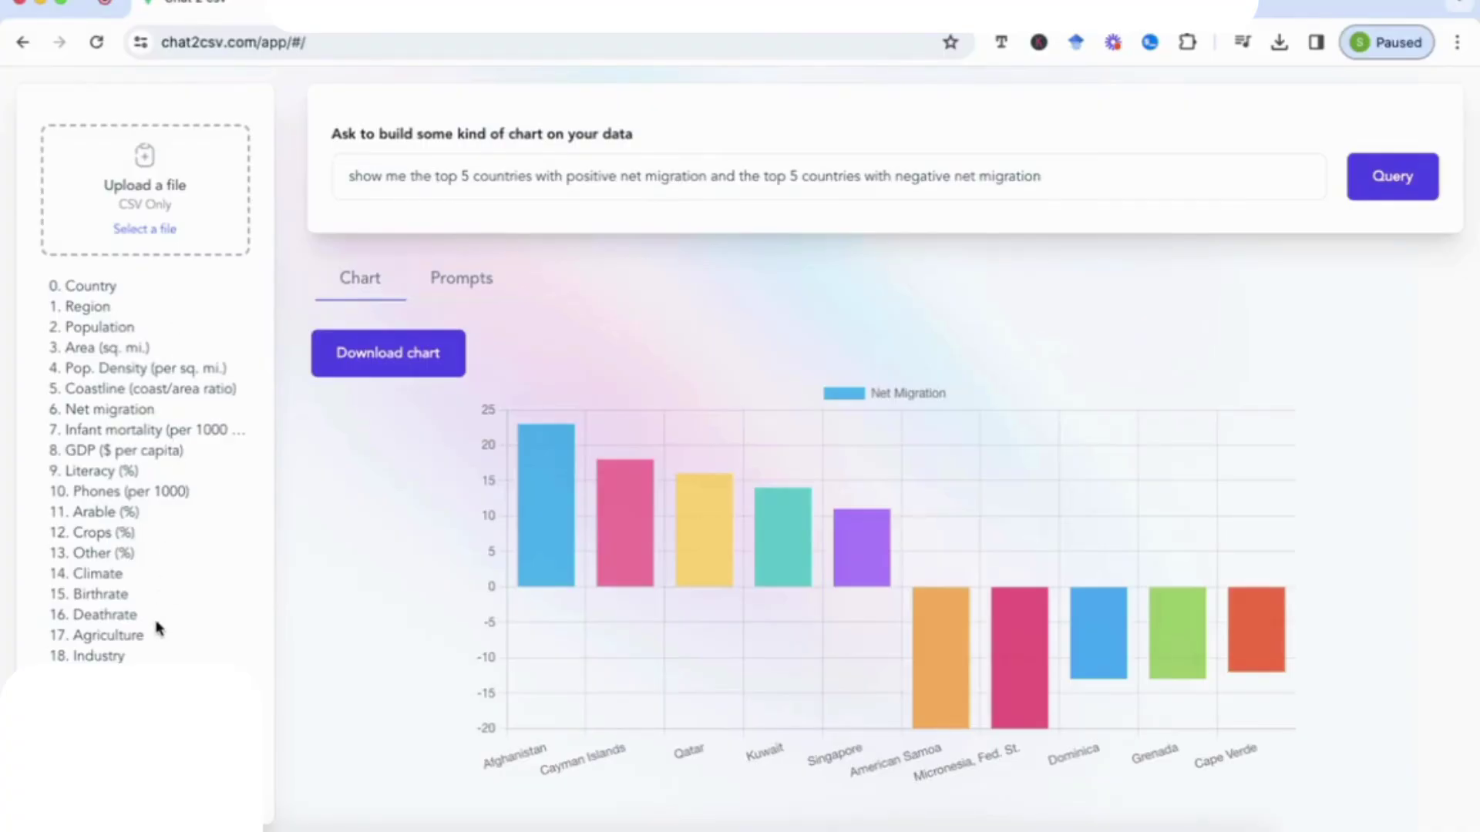
# Replace the old query with 'create a scatter plot showing population vs area'.
pyautogui.tripleClick(688, 178)
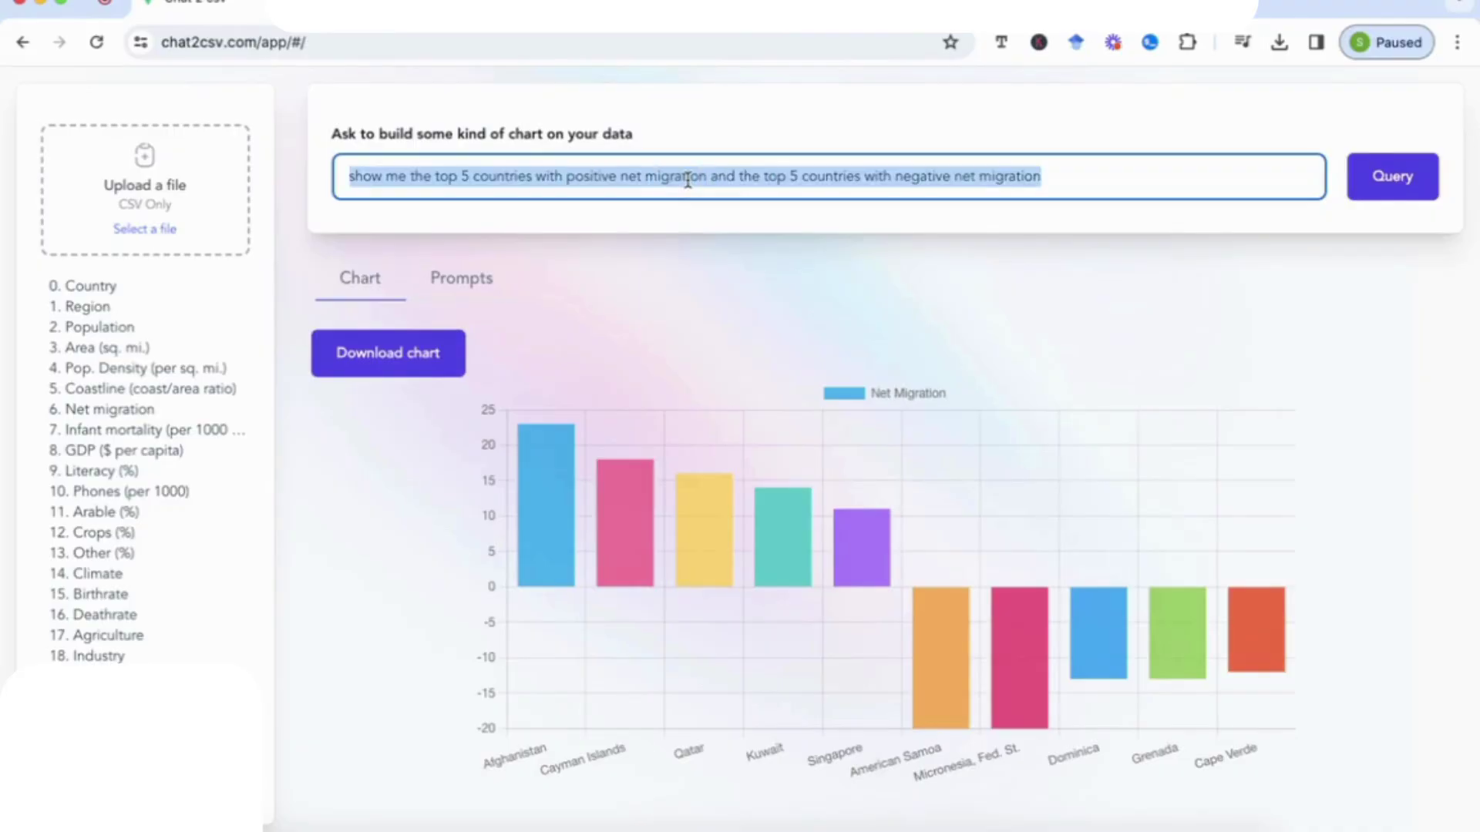
pyautogui.press('BackSpace')
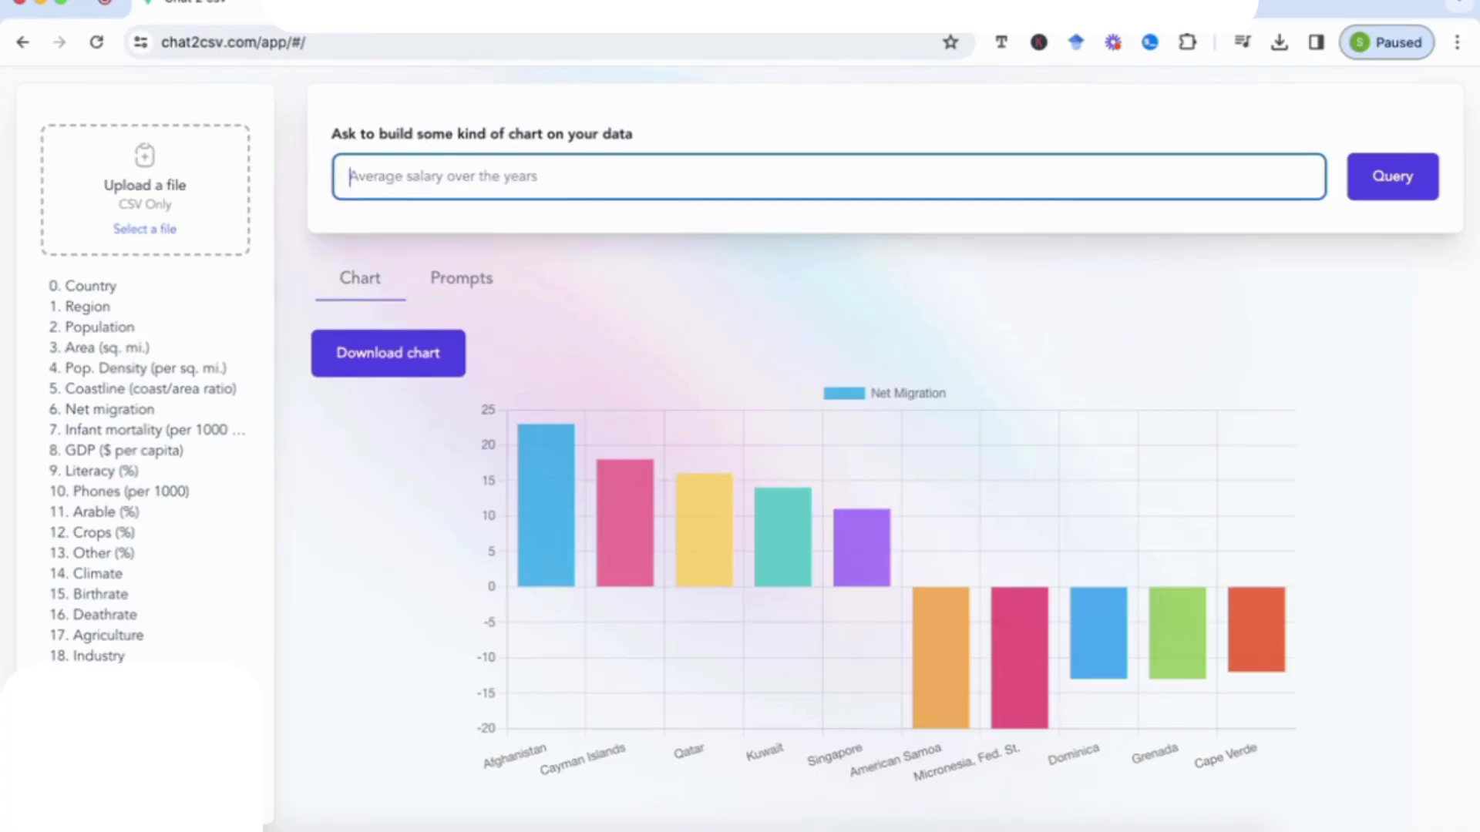
pyautogui.write('create ')
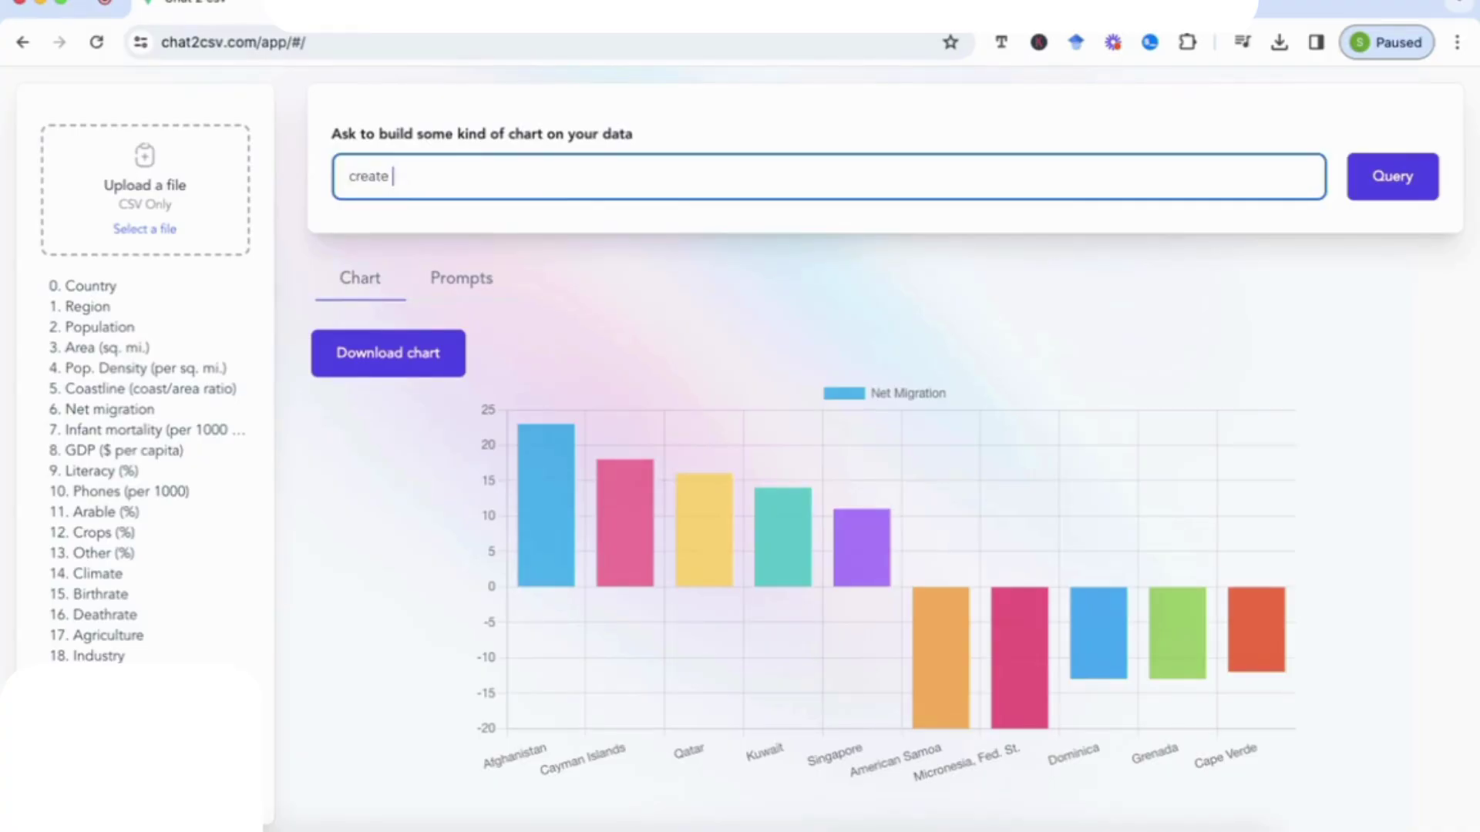
pyautogui.write('a scatter plot showing area')
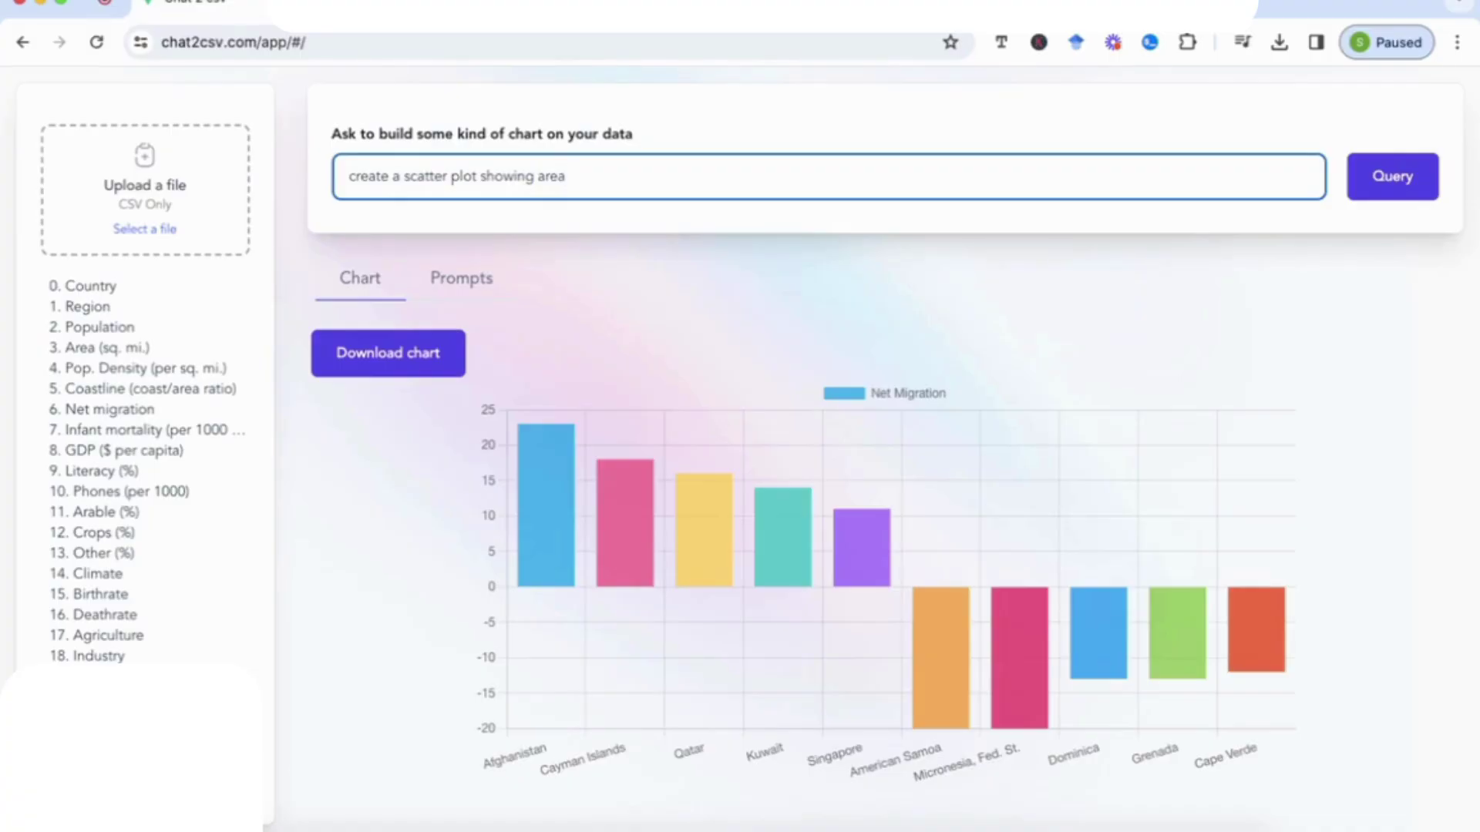
pyautogui.press('BackSpace')
pyautogui.press('BackSpace')
pyautogui.press('BackSpace')
pyautogui.press('BackSpace')
pyautogui.write('population vs area')
# Run the population vs area scatter query and read the India, China and Russia points.
pyautogui.click(1395, 186)
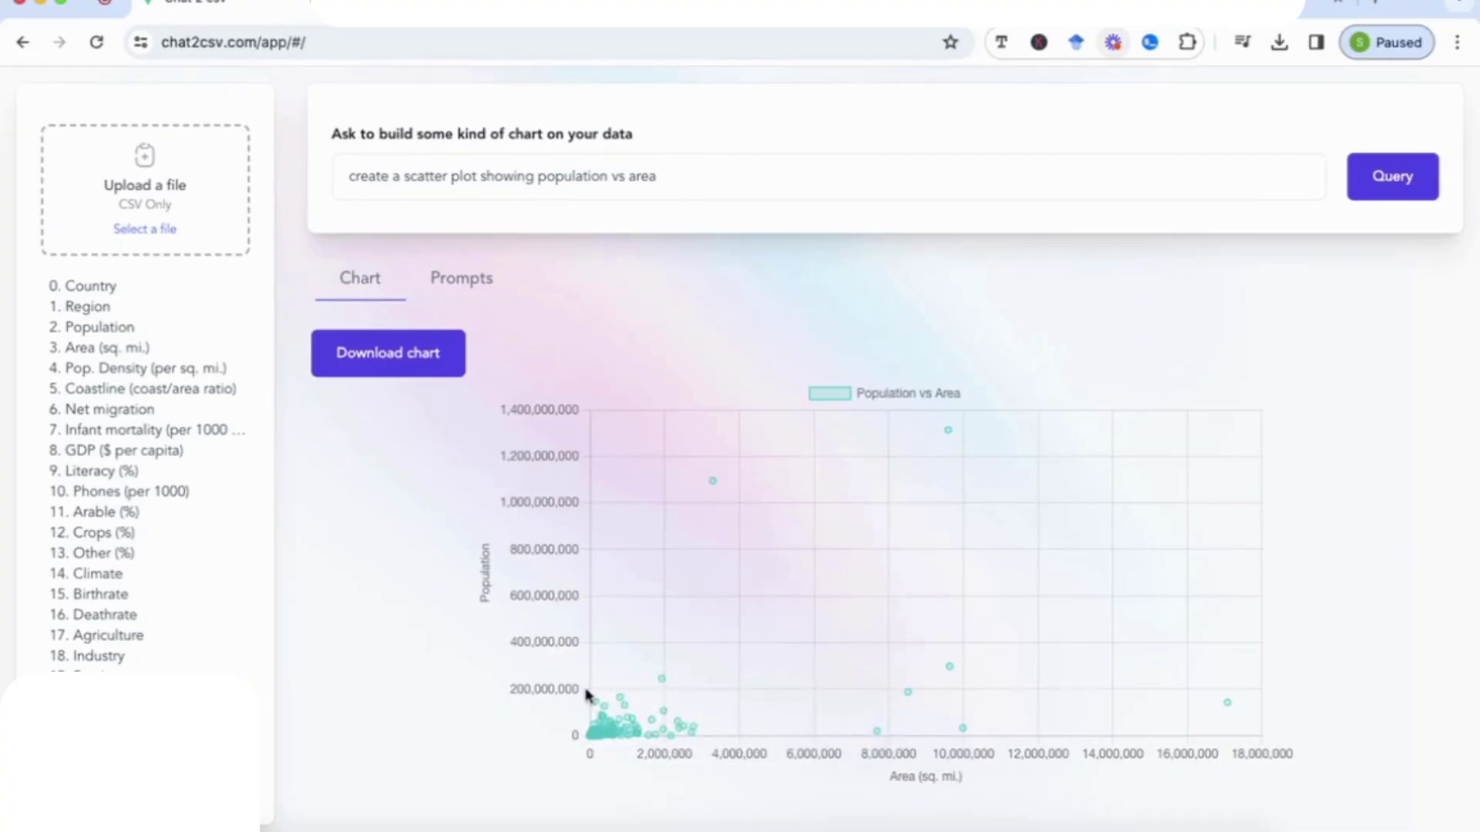
pyautogui.moveTo(612, 726)
pyautogui.moveTo(713, 486)
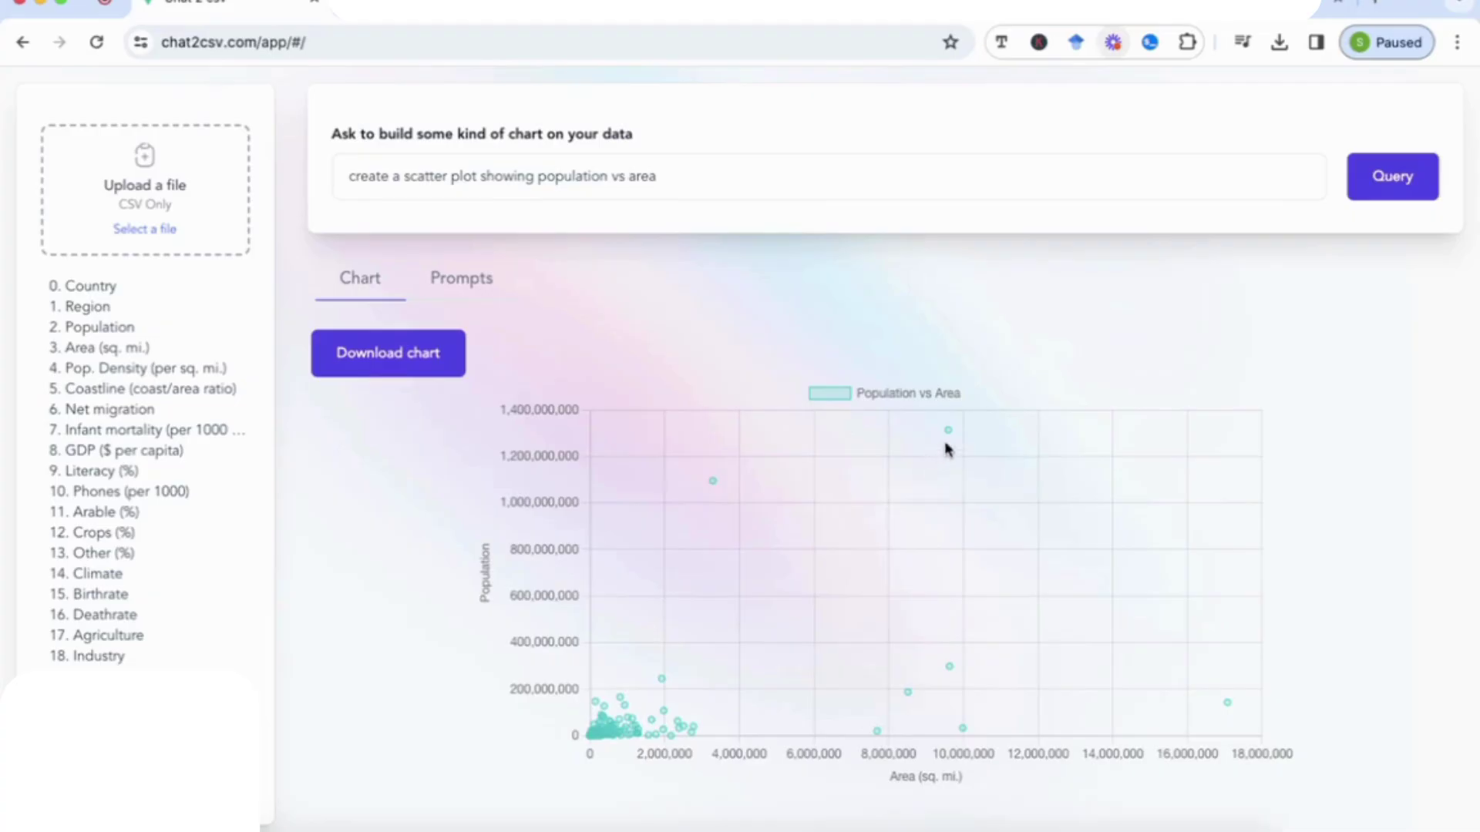
pyautogui.moveTo(948, 430)
pyautogui.moveTo(1227, 704)
# Rerun the population-vs-area scatter query, then submit 'show me region with increasing birthrate'.
pyautogui.click(1383, 190)
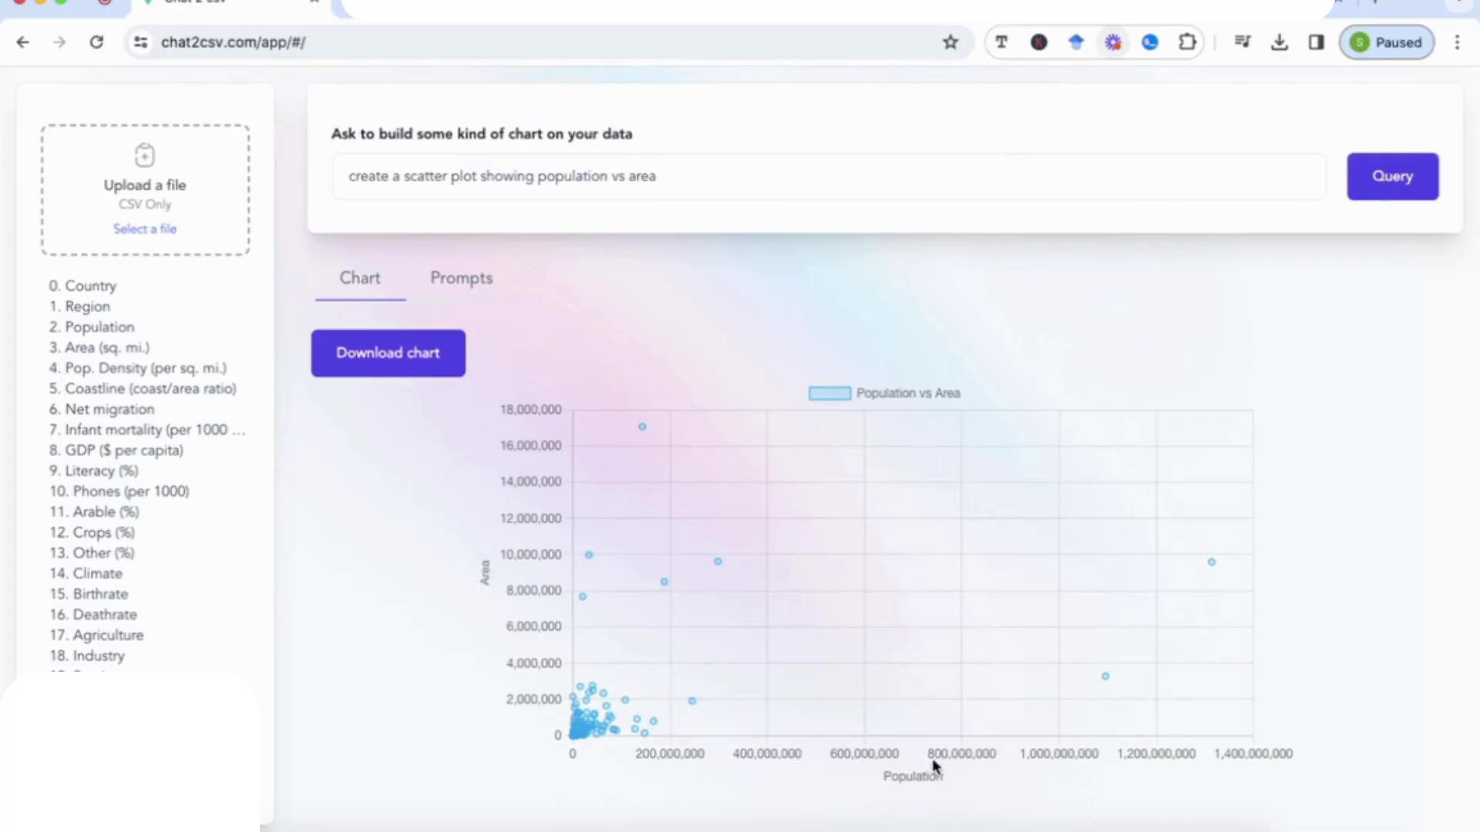
pyautogui.moveTo(643, 430)
pyautogui.click(1421, 178)
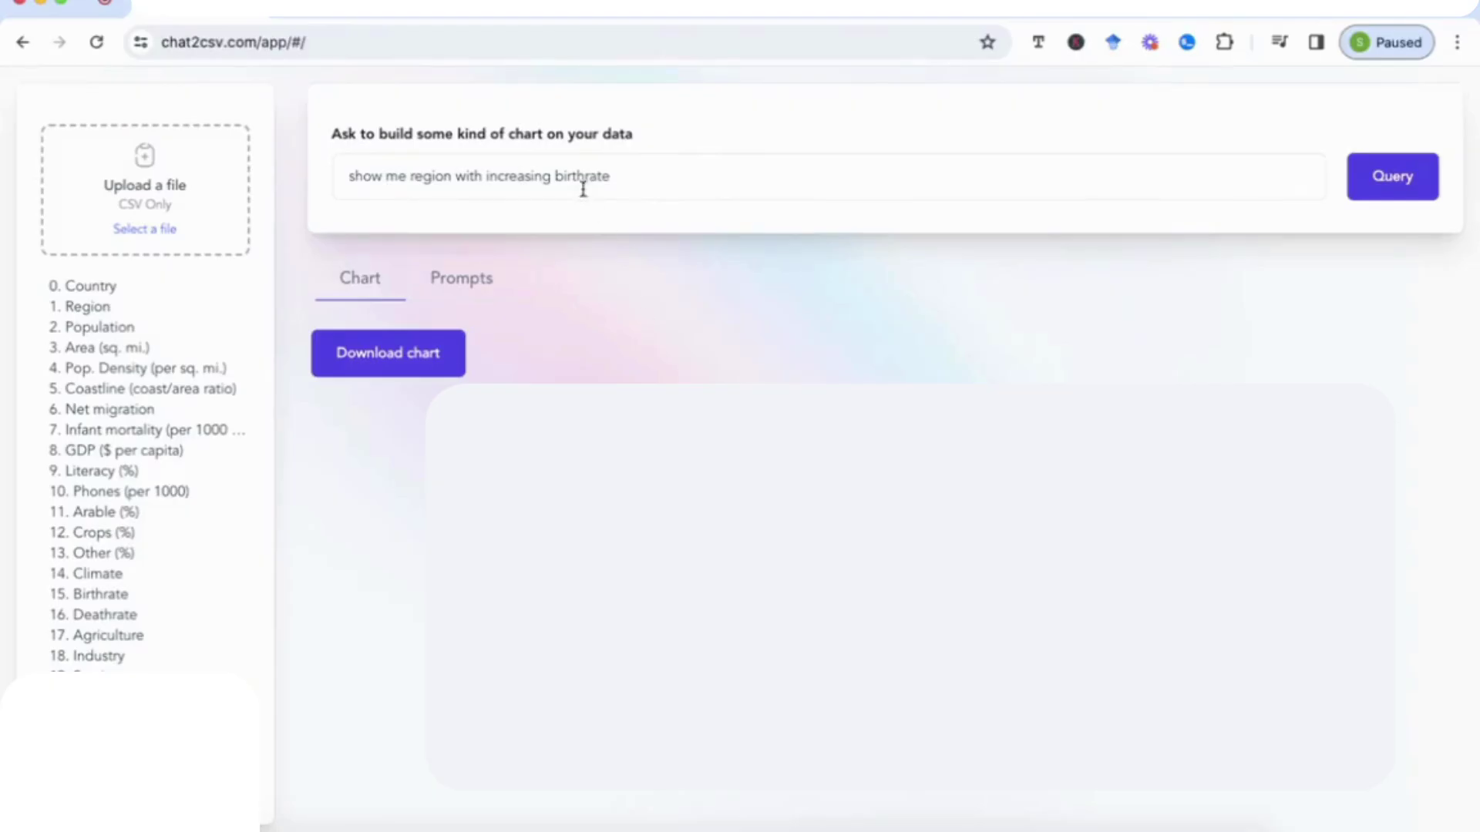
# Replace the prompt with 'show me tortal countries in each region' and submit it, getting an error.
pyautogui.tripleClick(568, 170)
pyautogui.write('s')
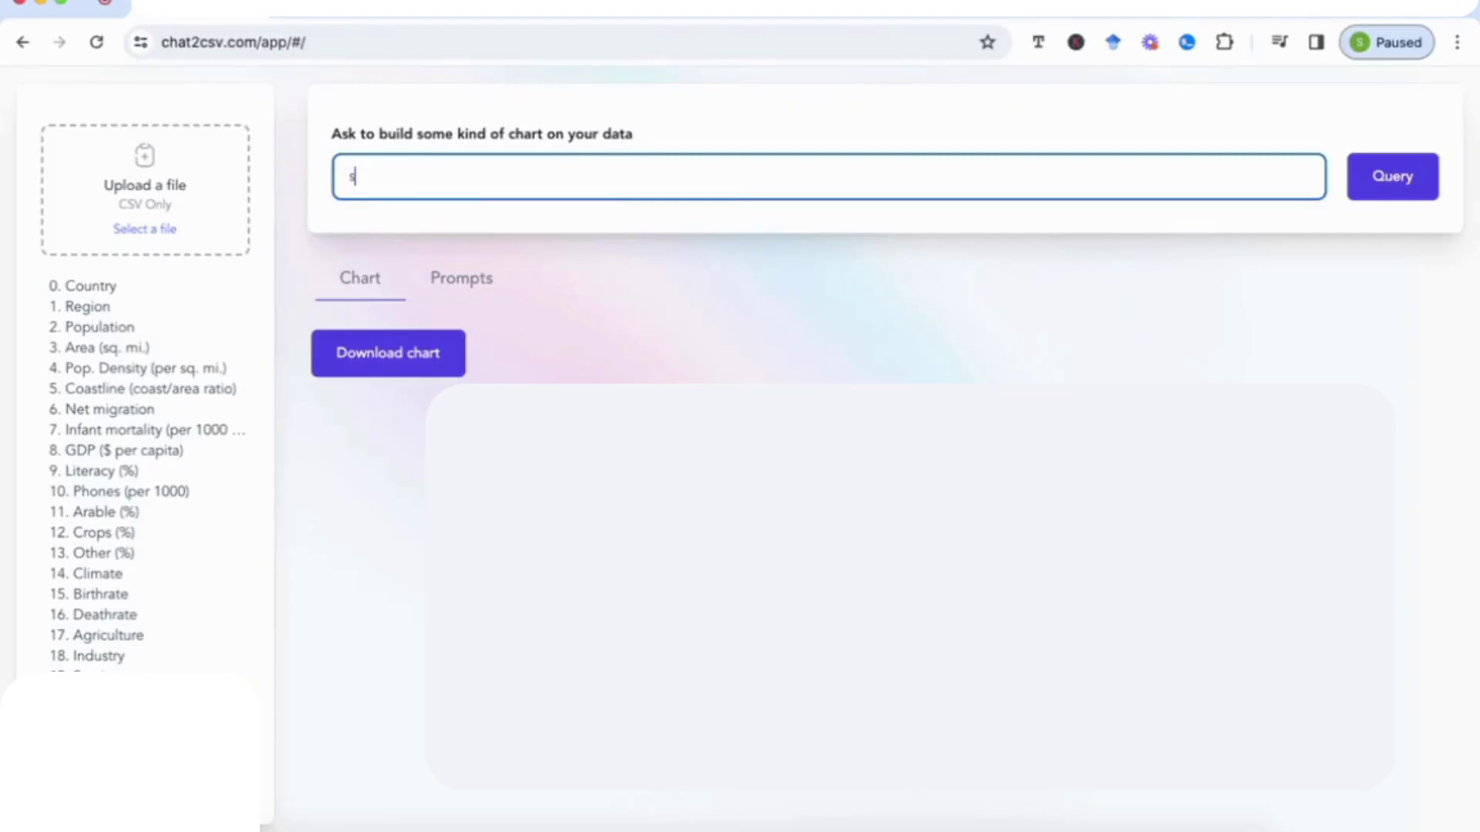
pyautogui.write('how me tor')
pyautogui.write('tal countr')
pyautogui.write('ies ')
pyautogui.write('i')
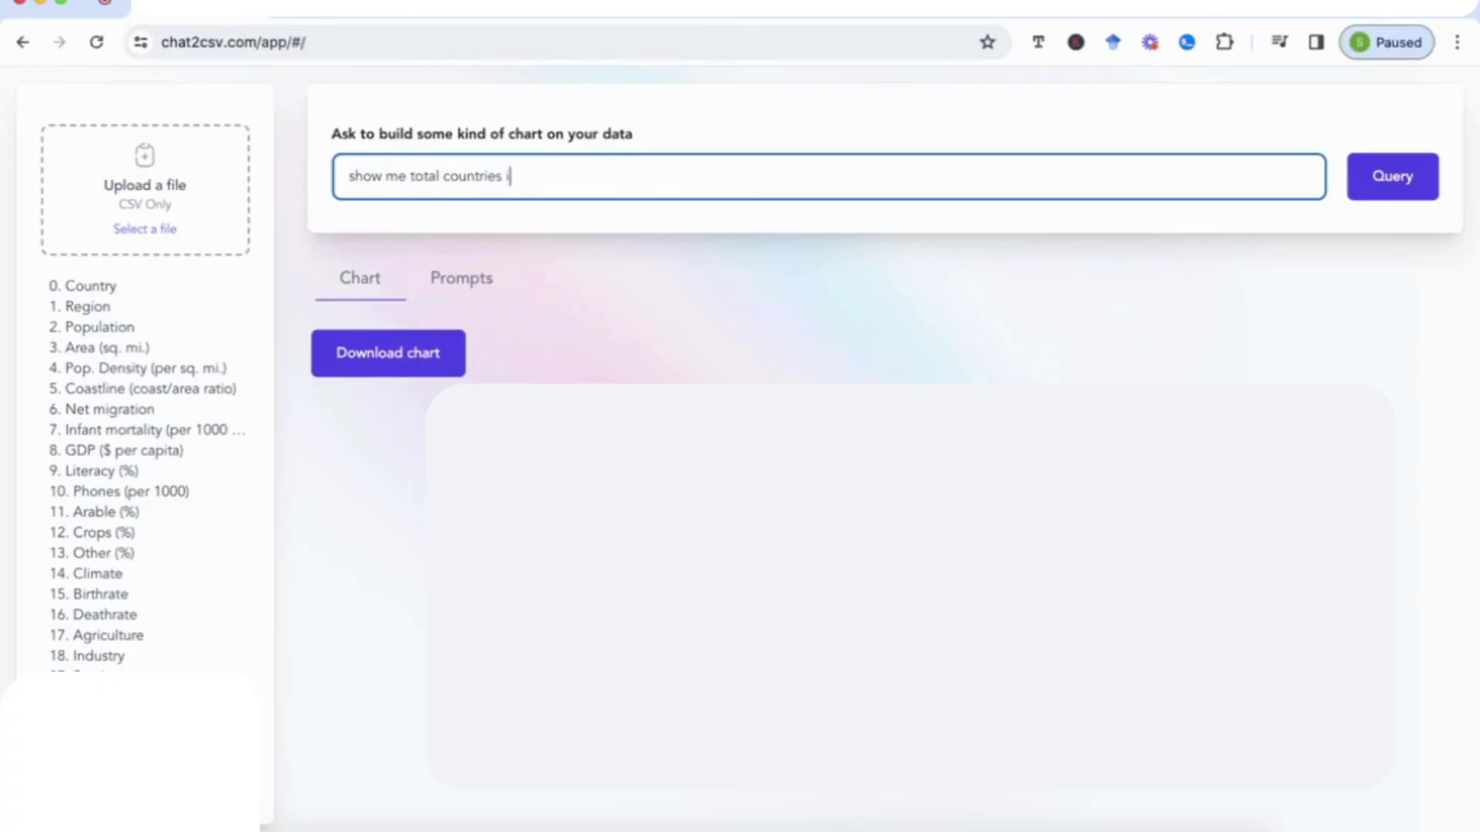
pyautogui.write('n each region')
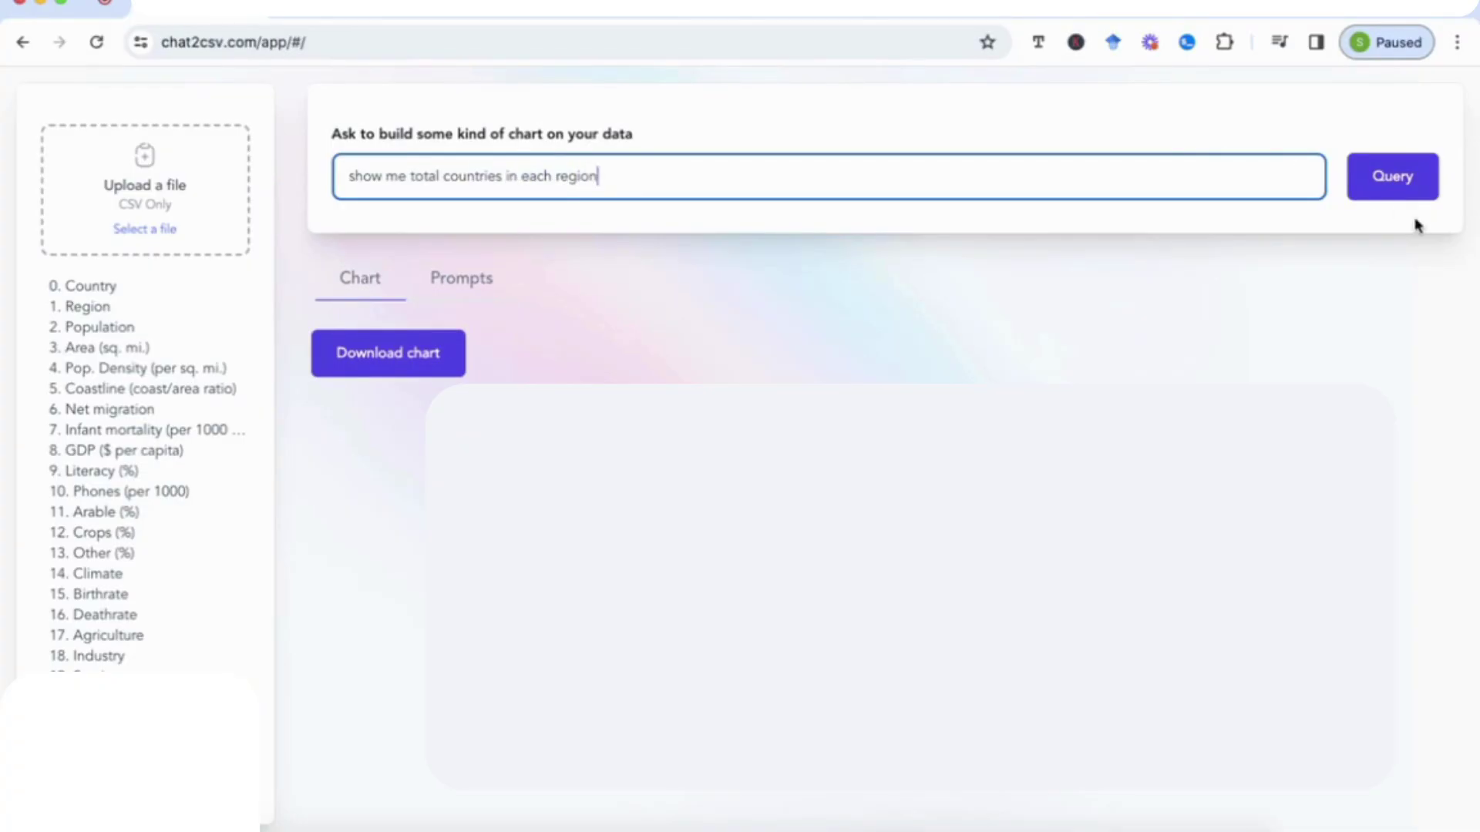
pyautogui.click(1391, 192)
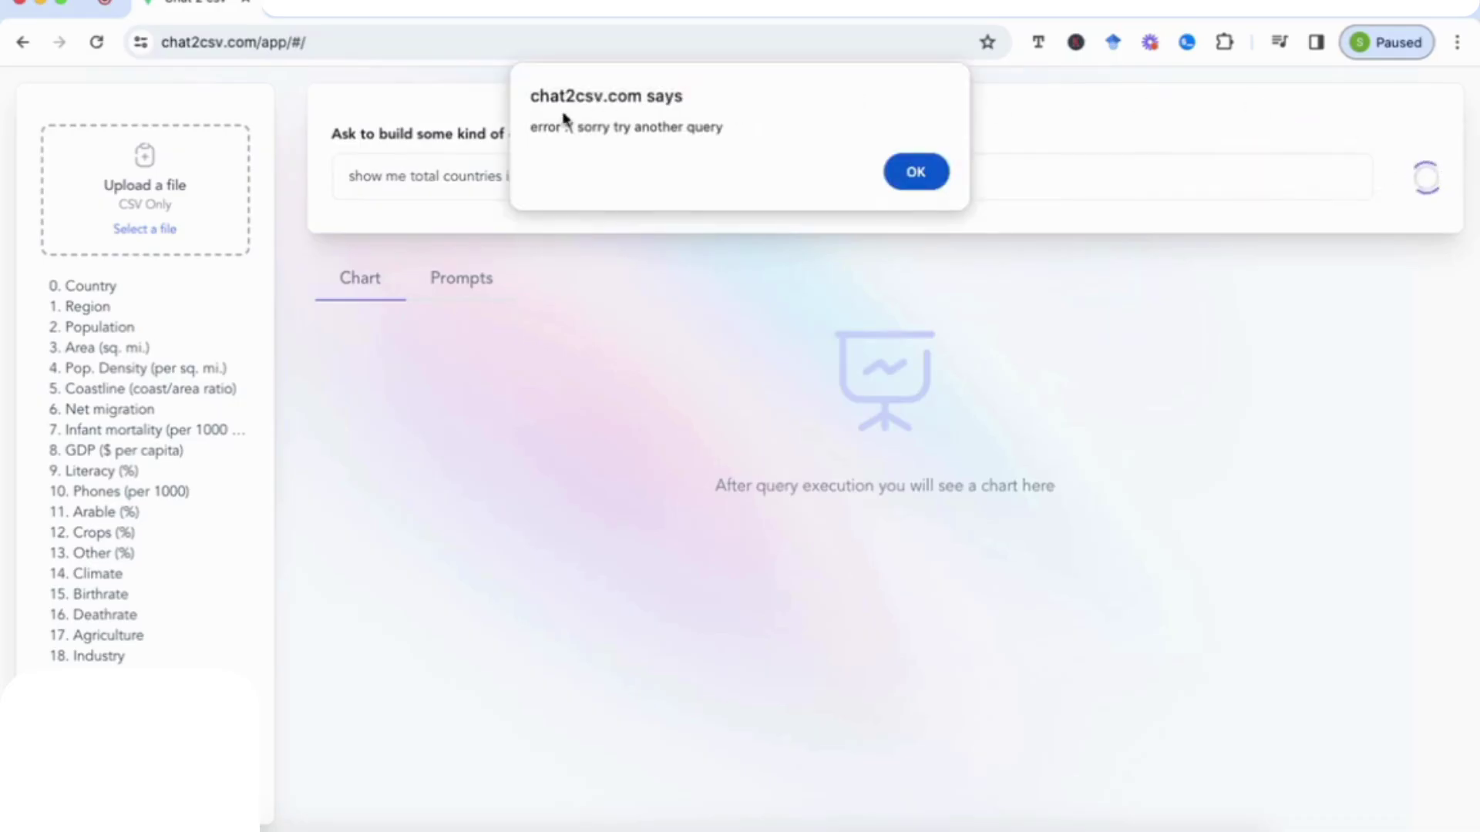
# Dismiss the error and resubmit to chart countries per region, with Sub-Saharan Africa highest.
pyautogui.click(916, 175)
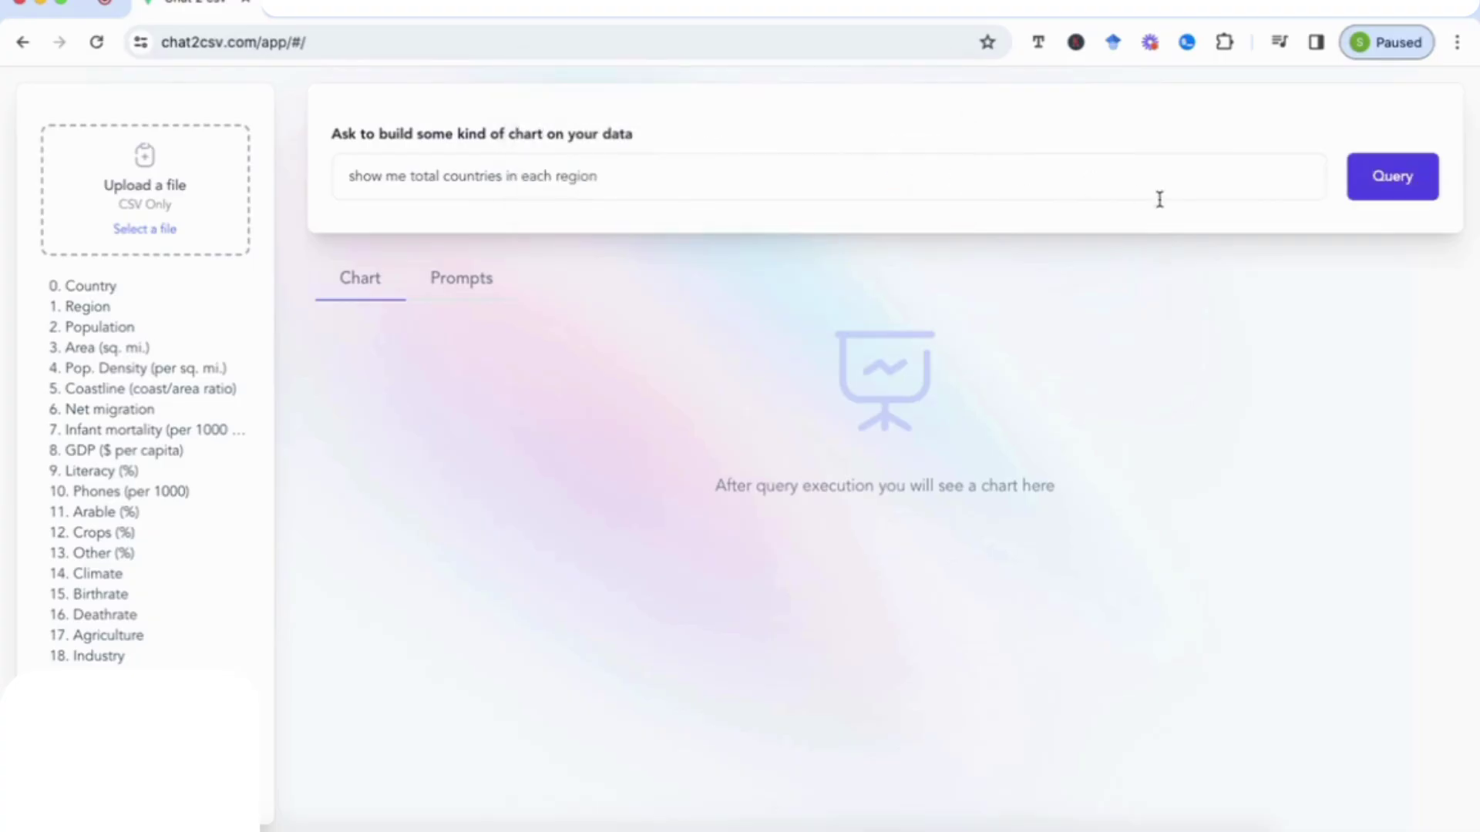
pyautogui.click(1380, 191)
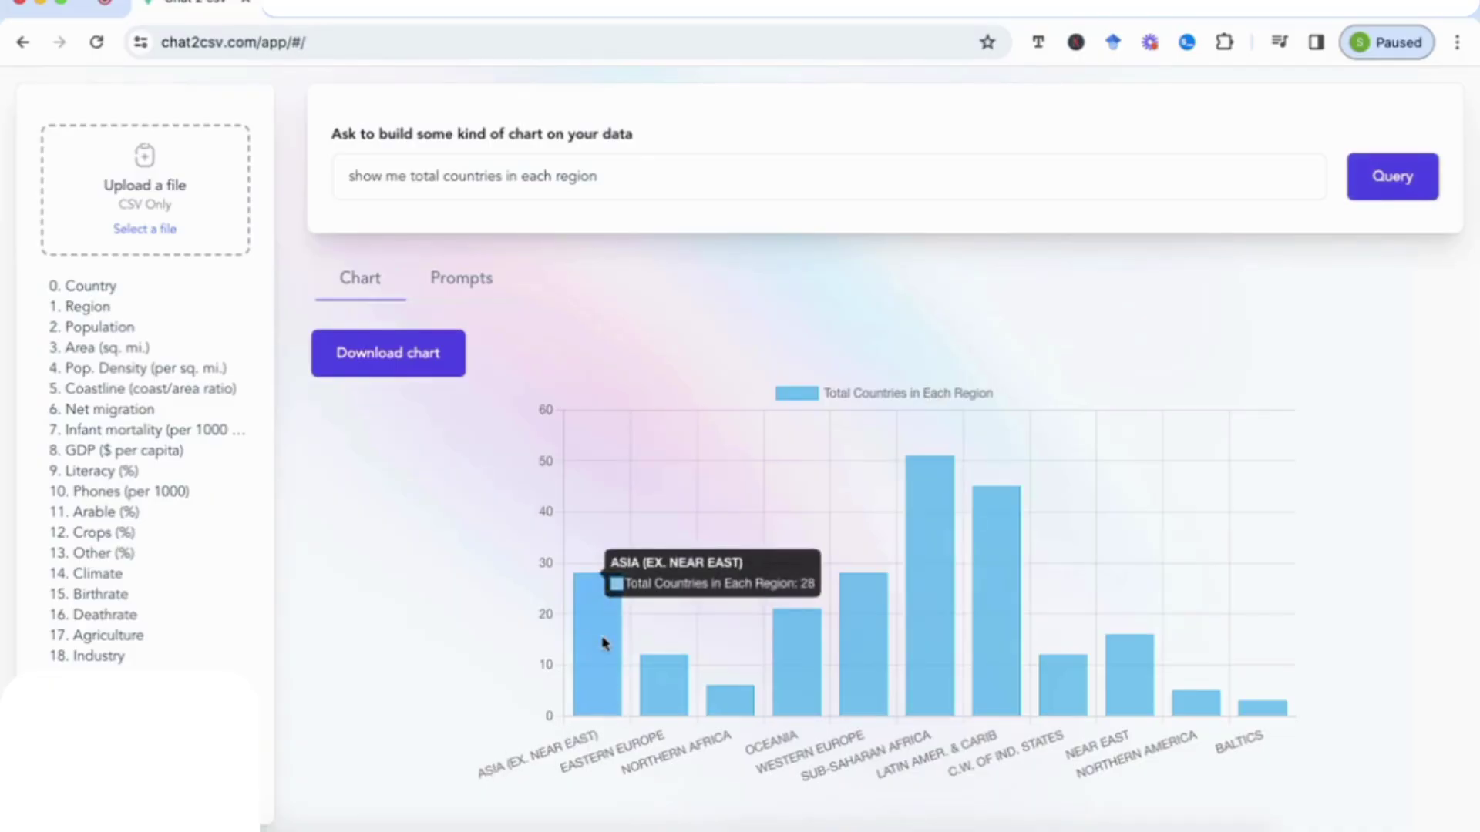
pyautogui.moveTo(654, 687)
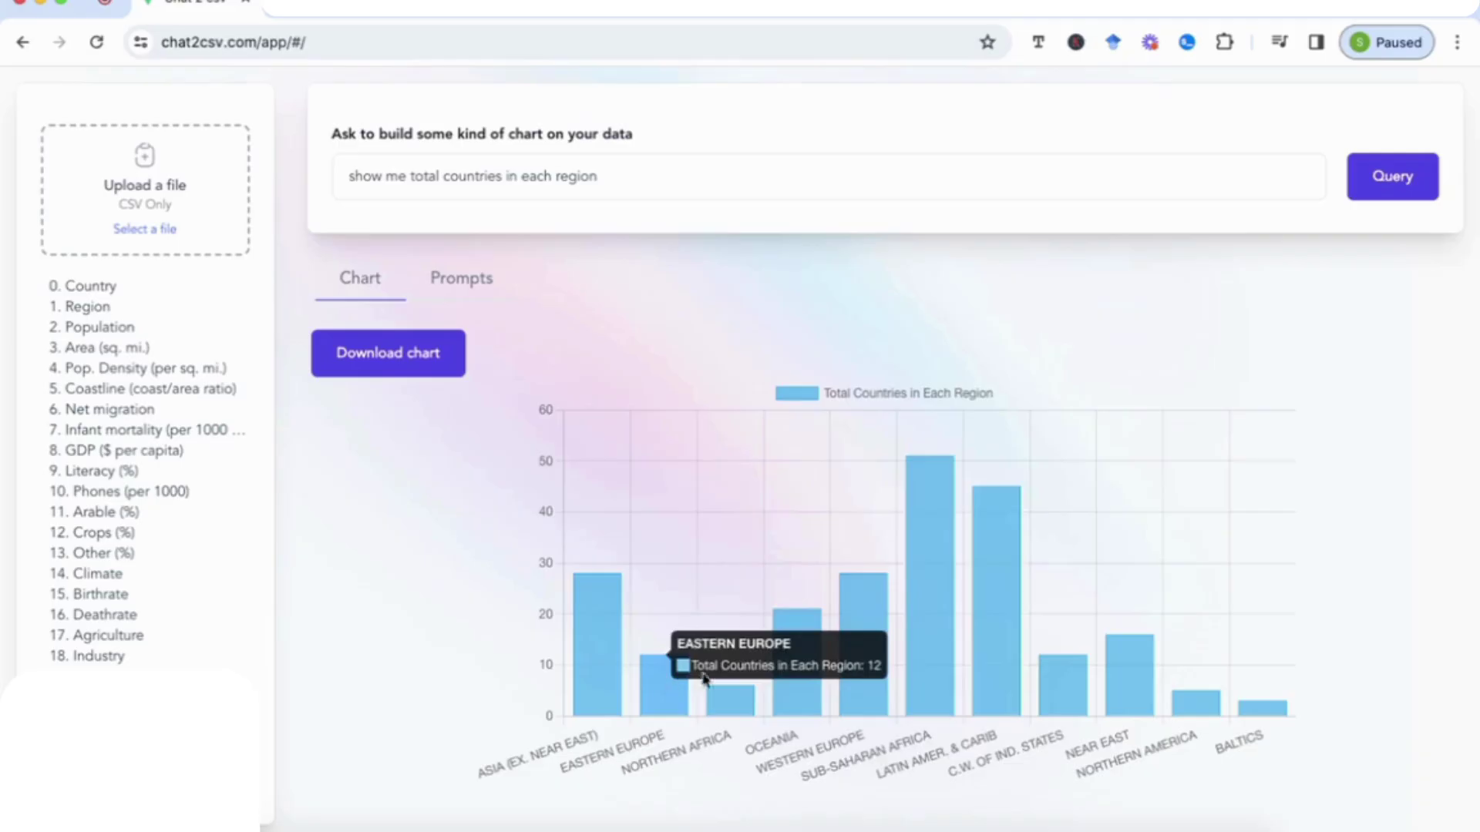
pyautogui.moveTo(941, 624)
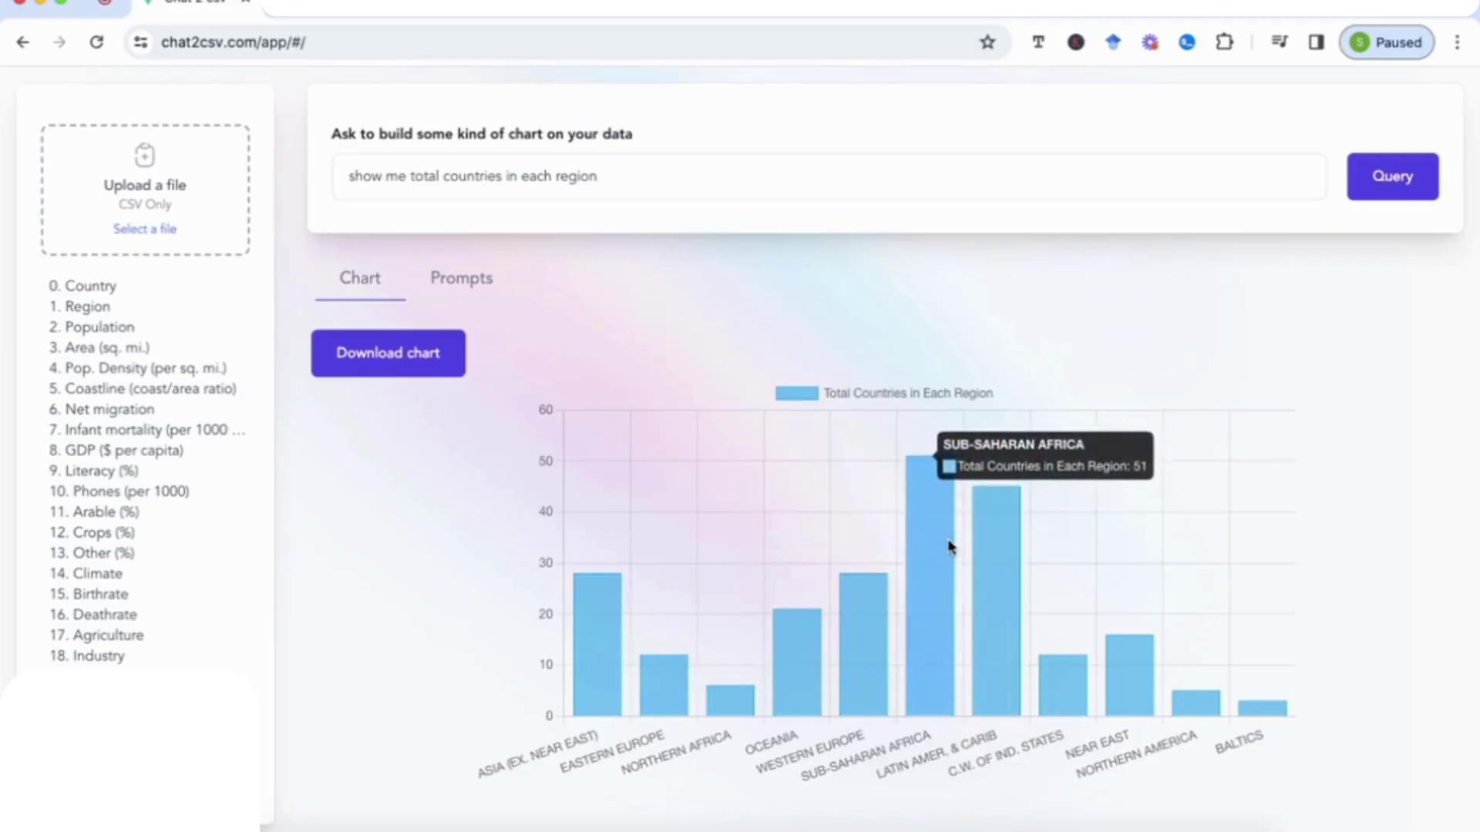